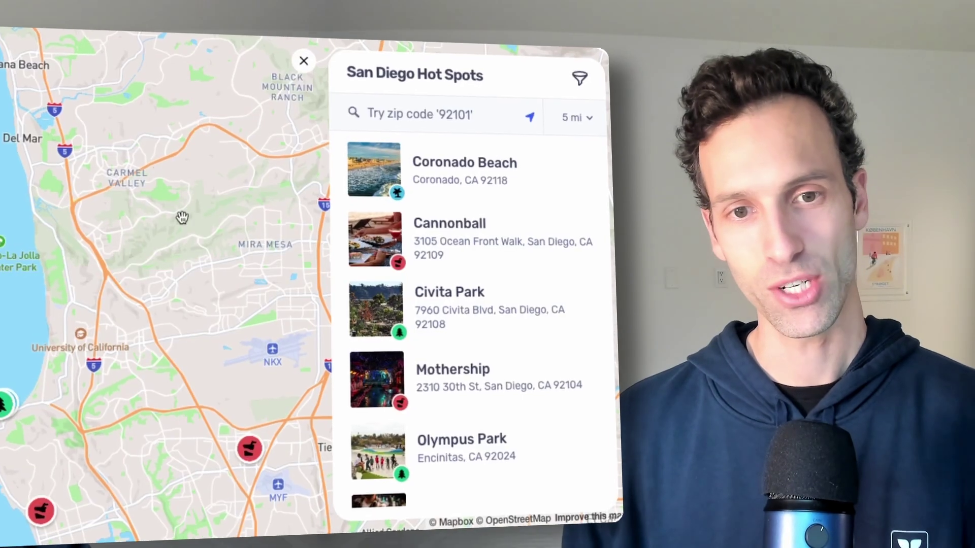
# Explore the San Diego Hot Spots demo map by panning and zooming it and viewing the Civita Park and Cannonball location cards.
pyautogui.moveTo(182, 217); pyautogui.dragTo(29, 188)
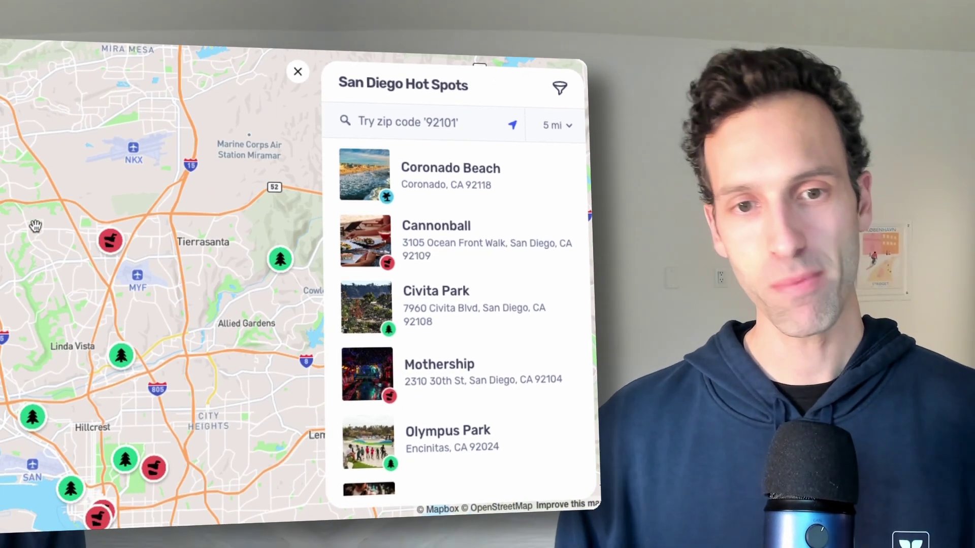
pyautogui.moveTo(33, 229); pyautogui.dragTo(175, 185)
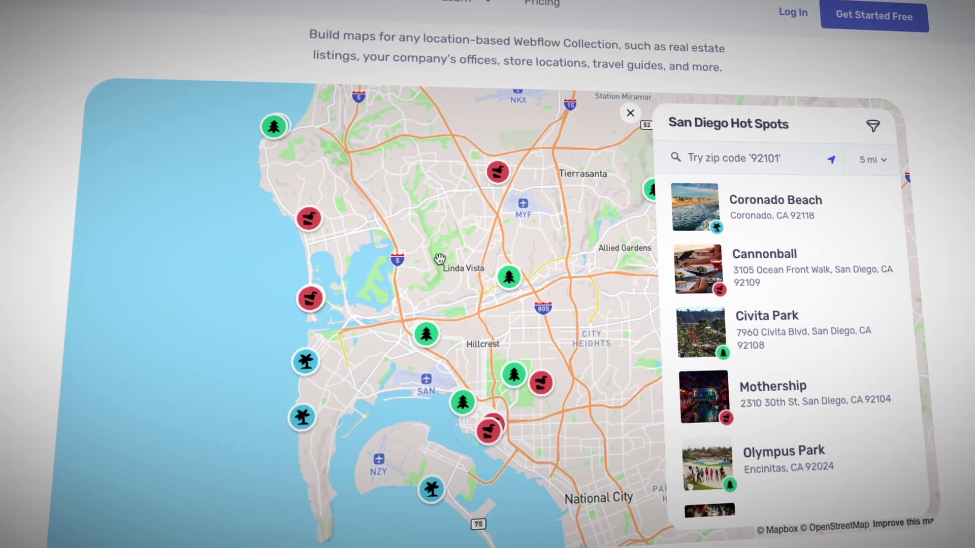
pyautogui.click(505, 279)
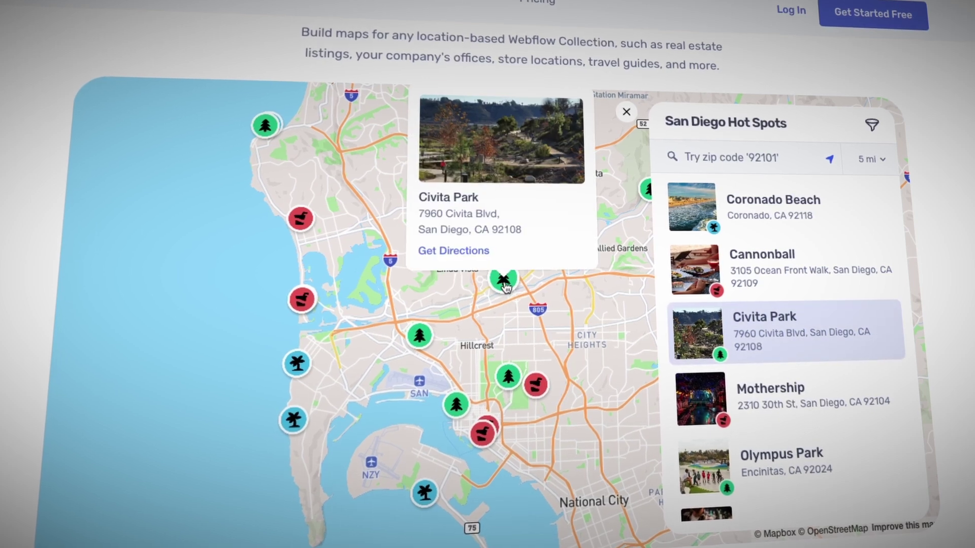
pyautogui.click(305, 302)
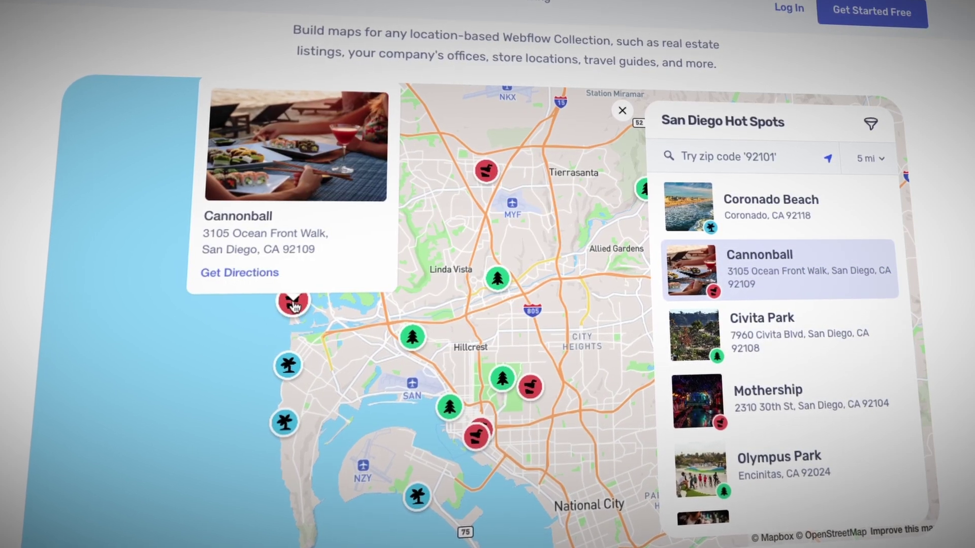
pyautogui.click(783, 337)
pyautogui.click(779, 405)
pyautogui.moveTo(577, 398); pyautogui.dragTo(190, 356)
pyautogui.scroll(-3, 312, 274)
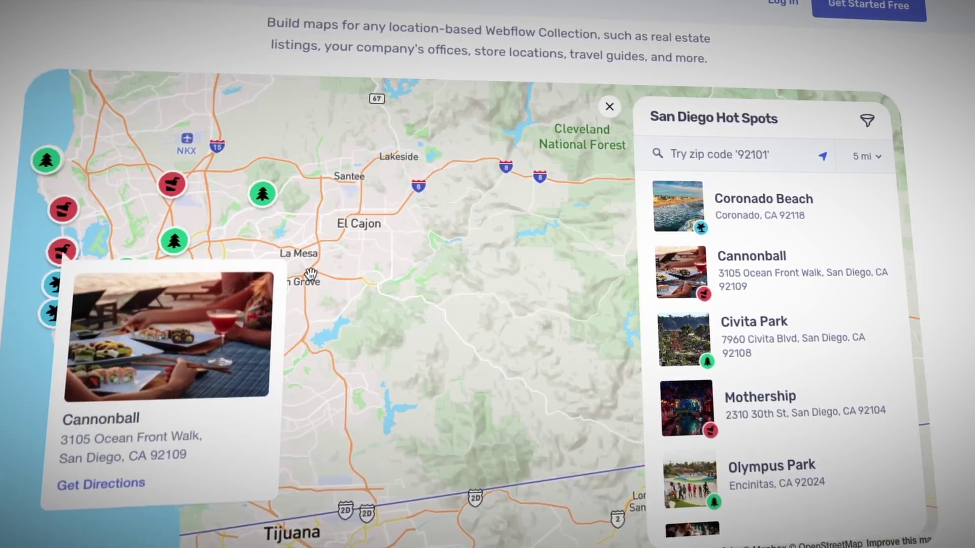
pyautogui.moveTo(312, 274); pyautogui.dragTo(555, 278)
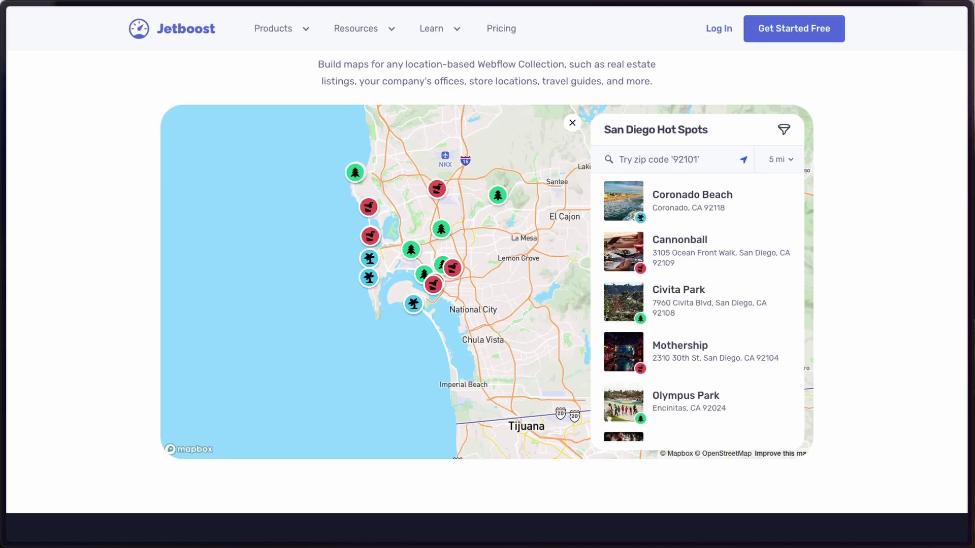
# Review the CMS Map Demo (Light) template page and the cloned site's Top Locations list in the Webflow Designer.
pyautogui.moveTo(53, 267)
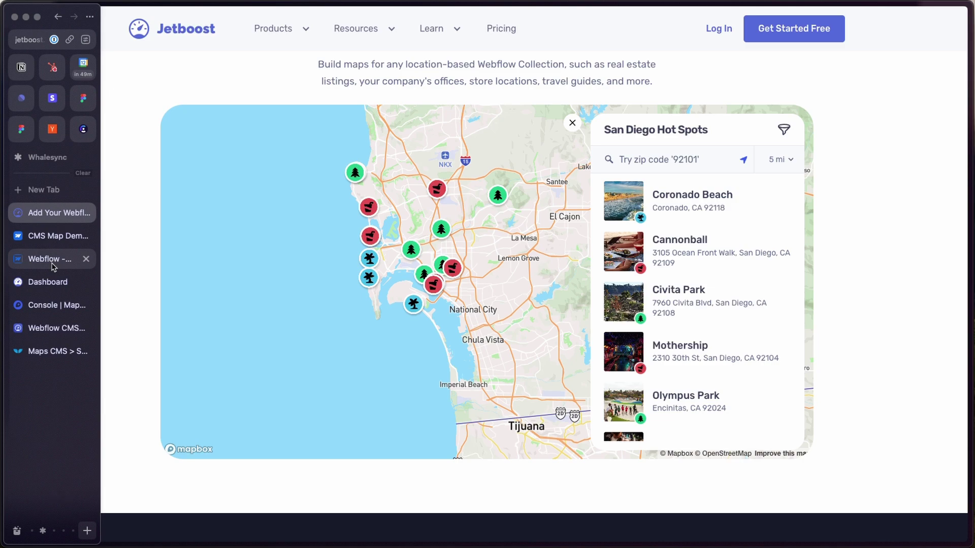
pyautogui.click(53, 237)
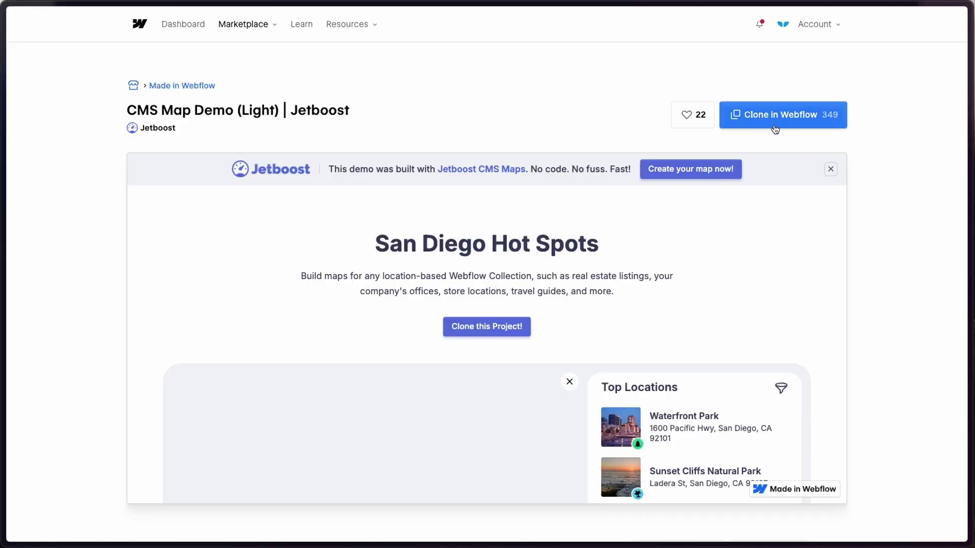
pyautogui.moveTo(11, 246)
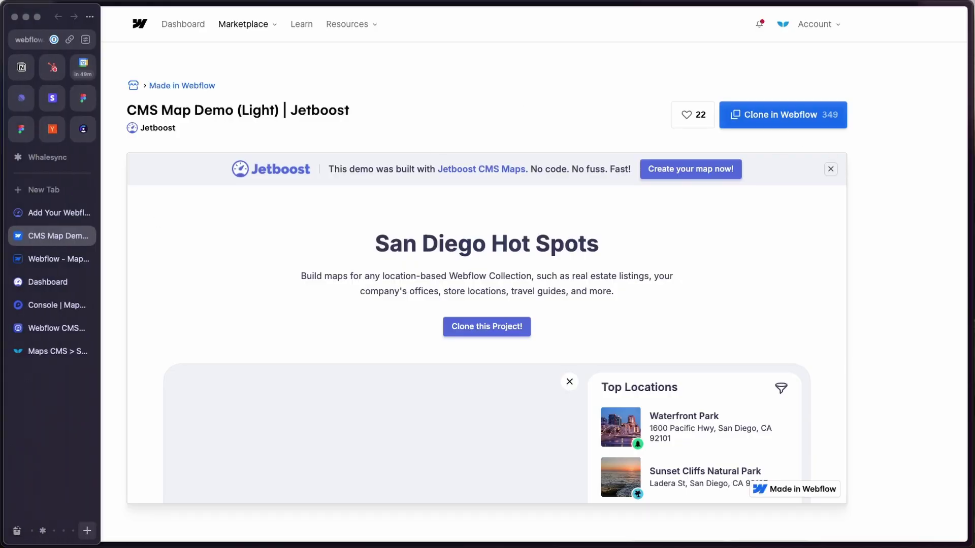
pyautogui.click(45, 258)
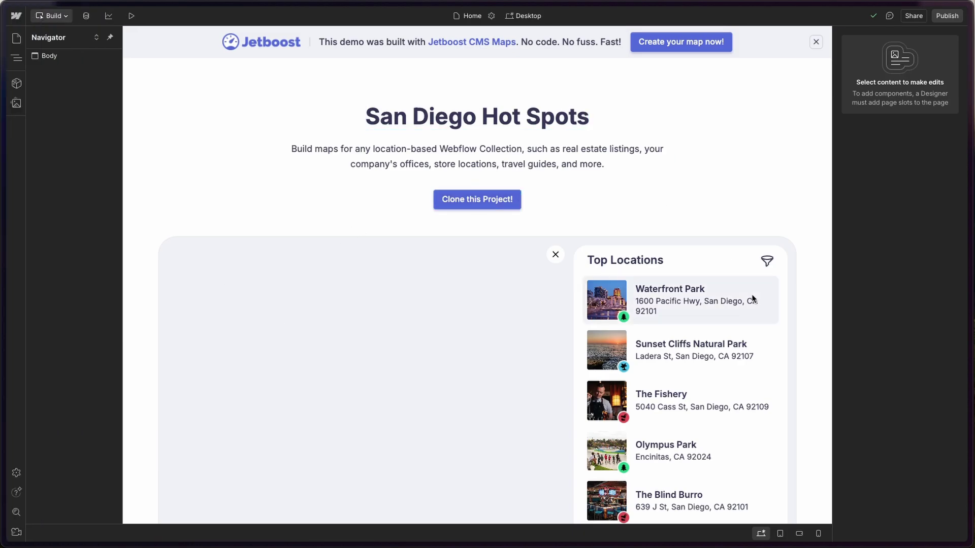
pyautogui.scroll(-5, 677, 330)
pyautogui.scroll(-8, 672, 345)
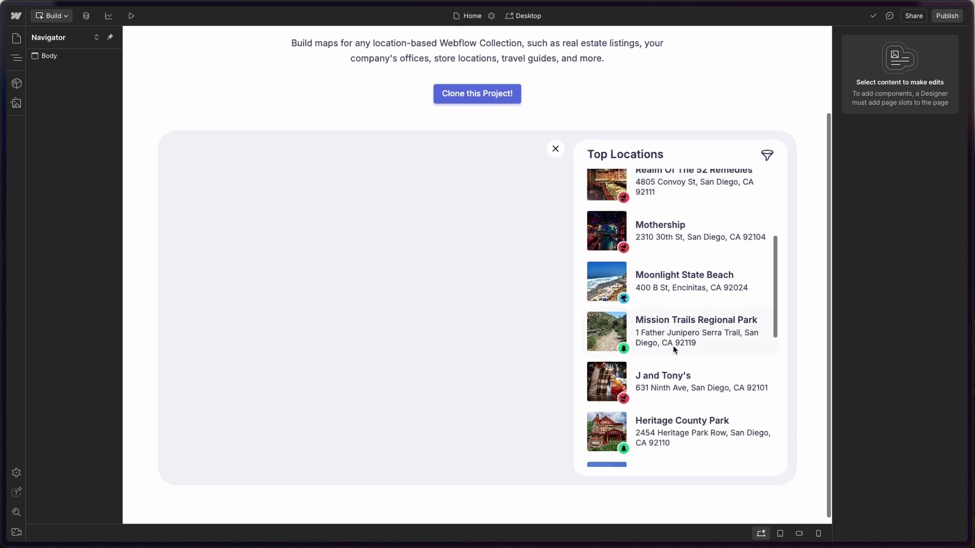
pyautogui.scroll(12, 672, 345)
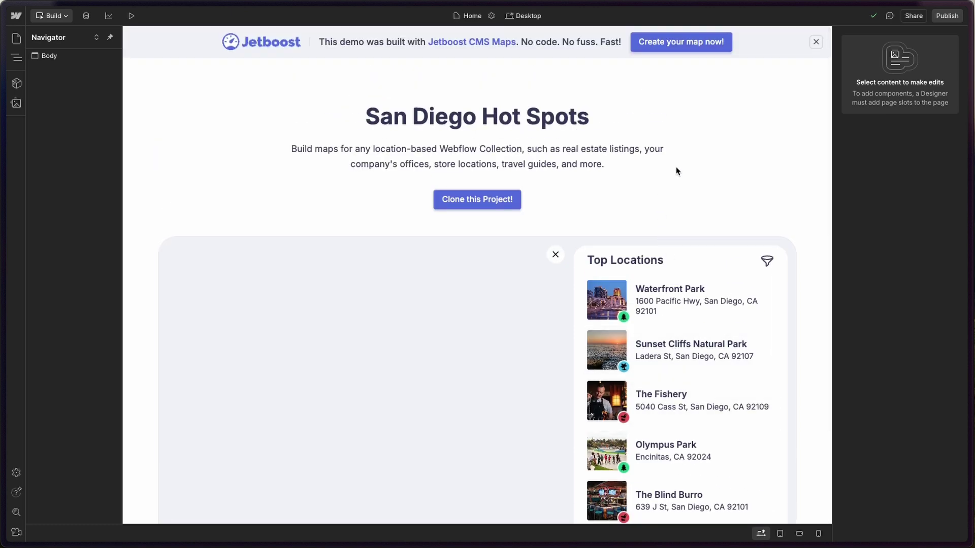
# Switch to the Jetboost dashboard and create a CMS Map booster for the Maps Example 2 site.
pyautogui.moveTo(3, 284)
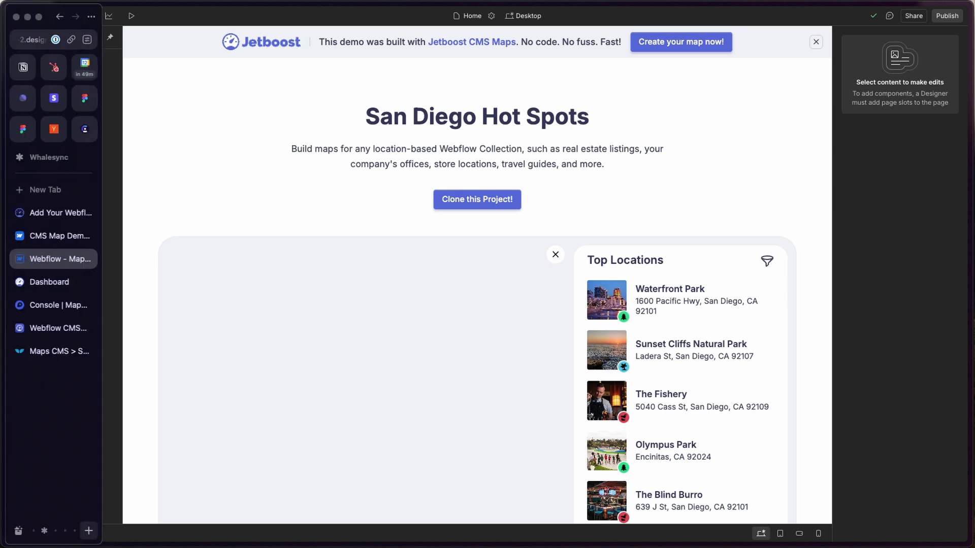
pyautogui.click(43, 285)
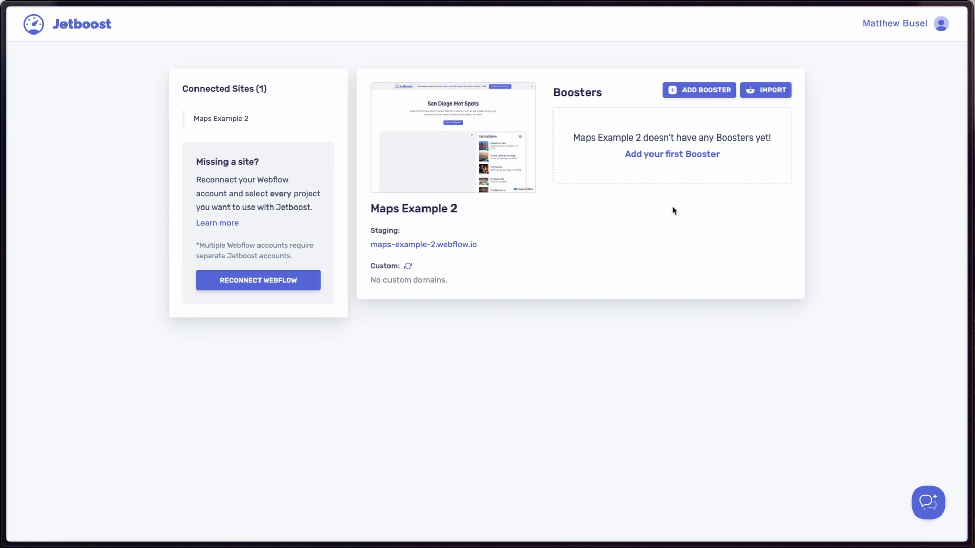
pyautogui.click(689, 92)
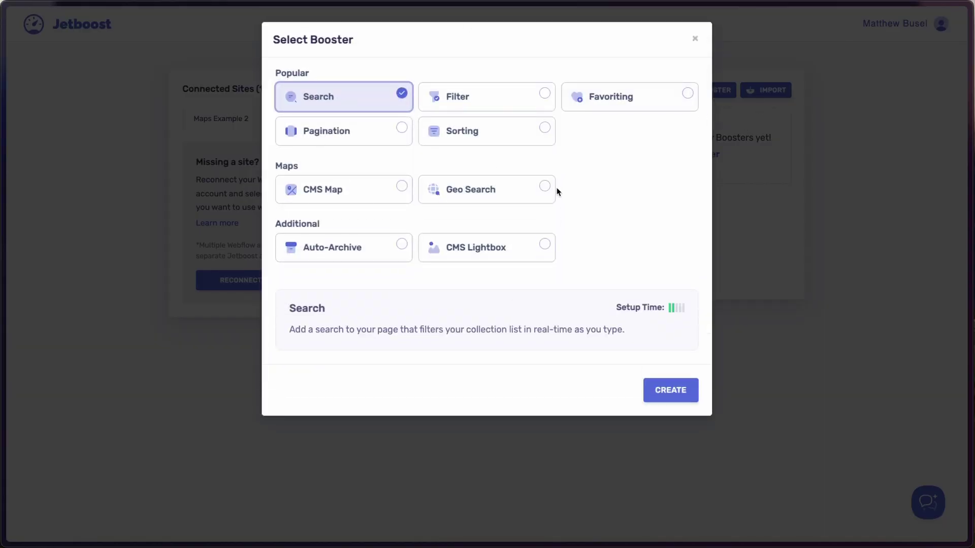
pyautogui.click(347, 189)
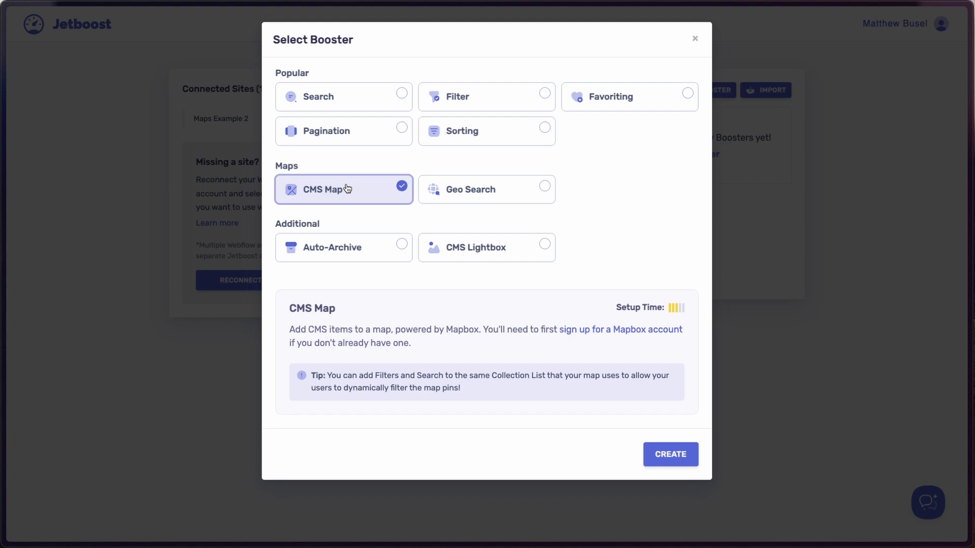
pyautogui.click(666, 458)
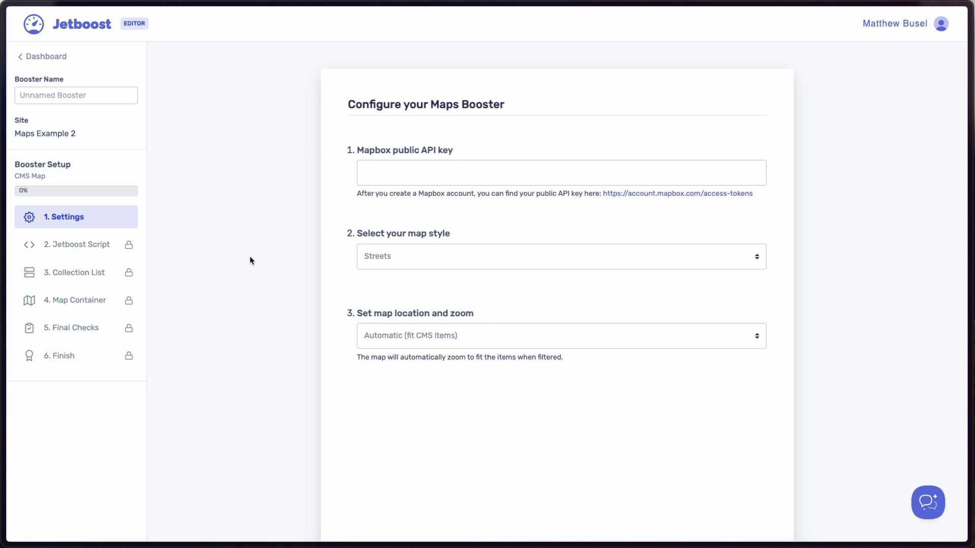
# Copy the default public token from the Mapbox console and paste it as the booster's Mapbox public API key in Jetboost.
pyautogui.moveTo(5, 284)
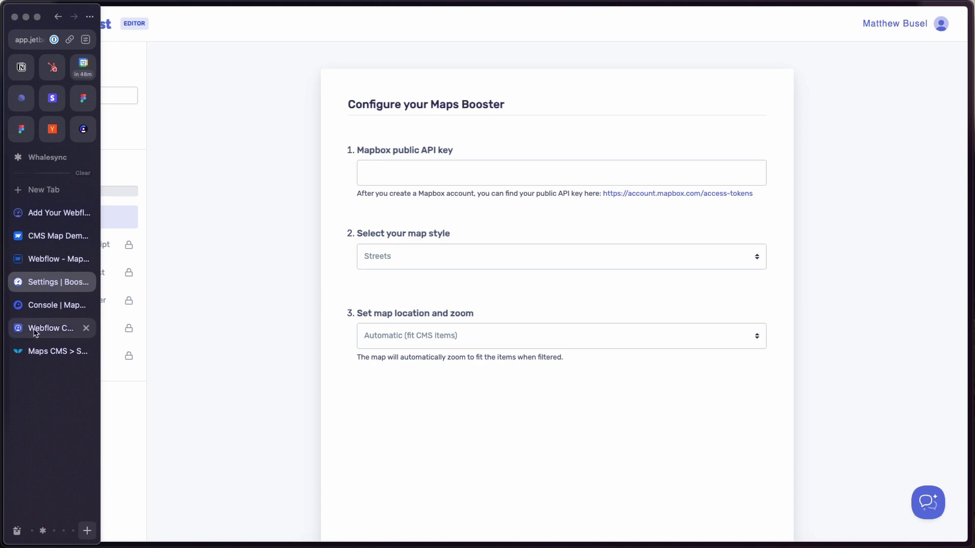
pyautogui.click(50, 310)
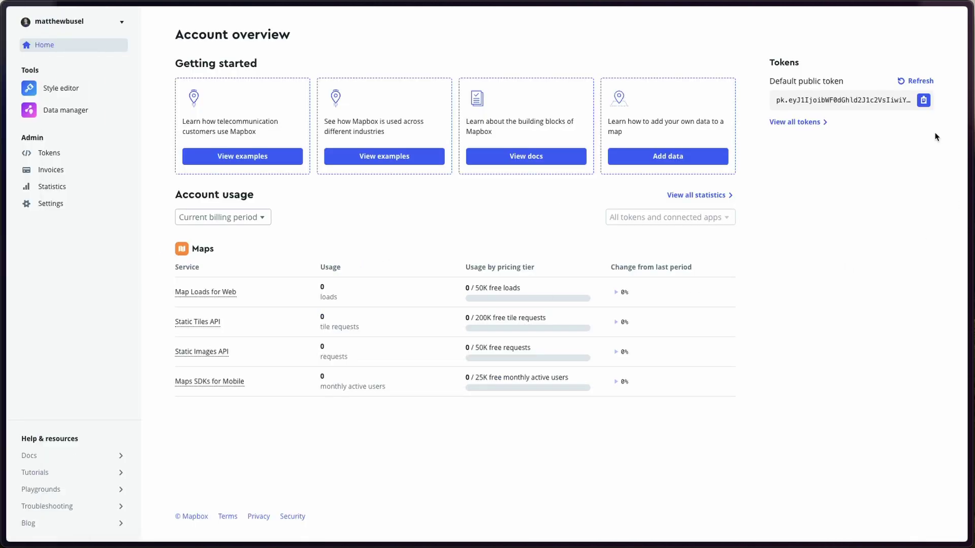
pyautogui.click(923, 100)
pyautogui.moveTo(3, 275)
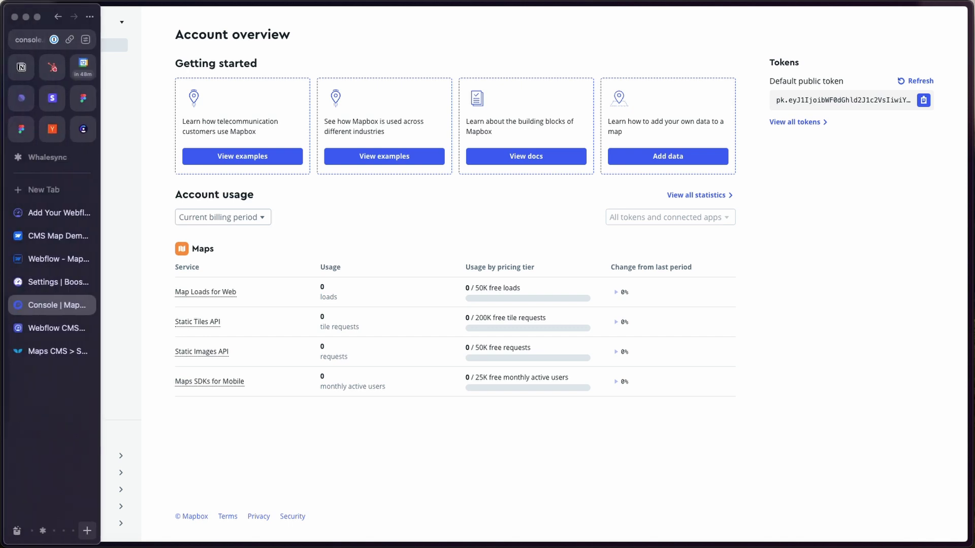
pyautogui.click(40, 287)
pyautogui.click(399, 174)
pyautogui.press('super+v')
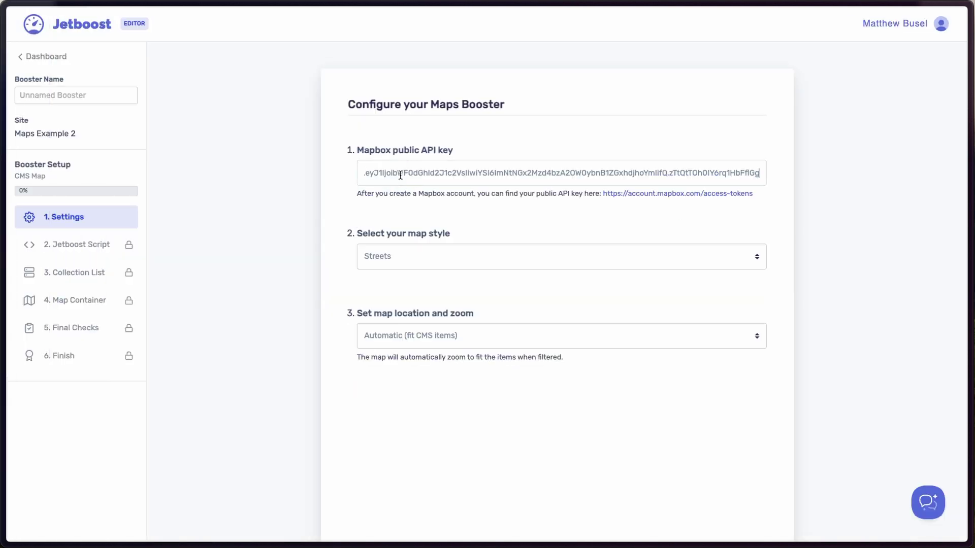
pyautogui.click(421, 220)
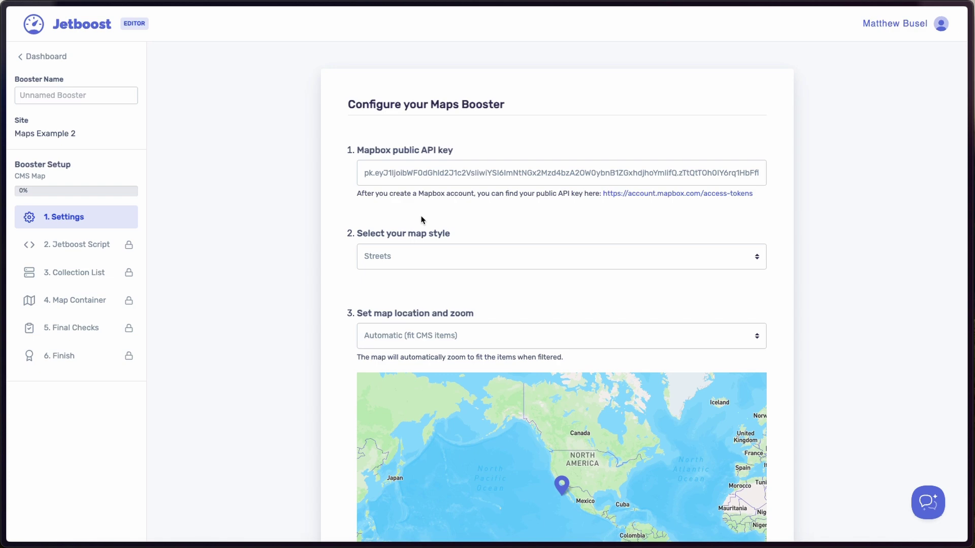
# Try the Outdoors map style, set it to Dark, and continue past the booster settings with the other options at their defaults.
pyautogui.scroll(-3, 420, 220)
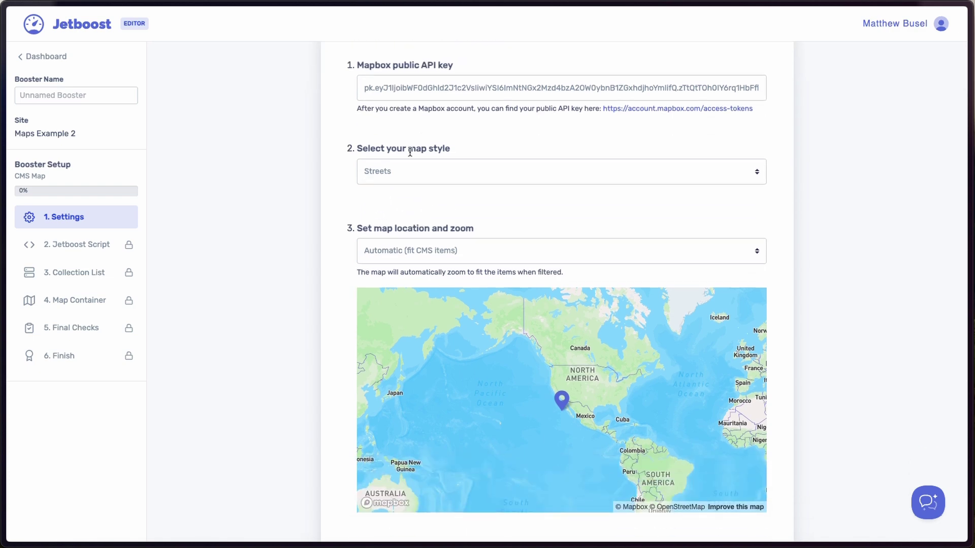
pyautogui.click(398, 173)
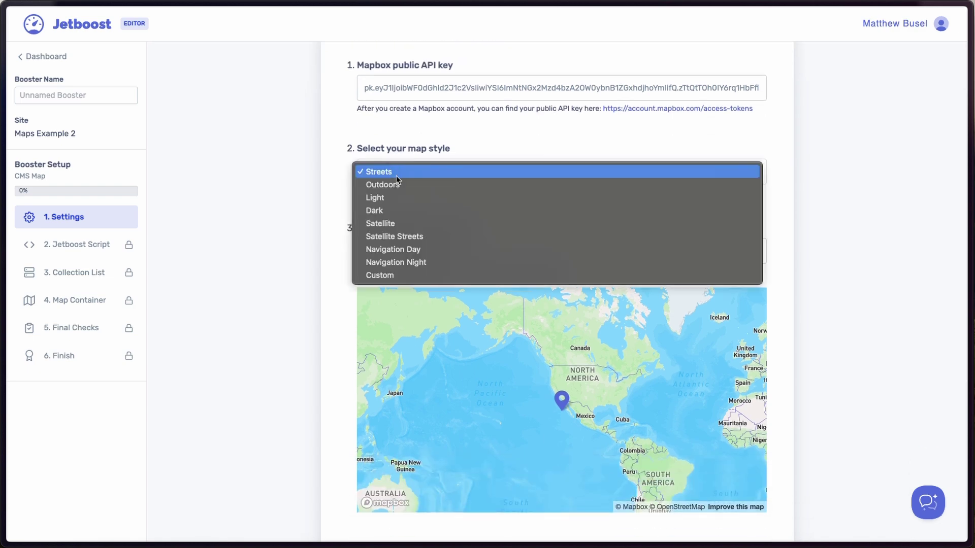
pyautogui.click(398, 186)
pyautogui.click(403, 175)
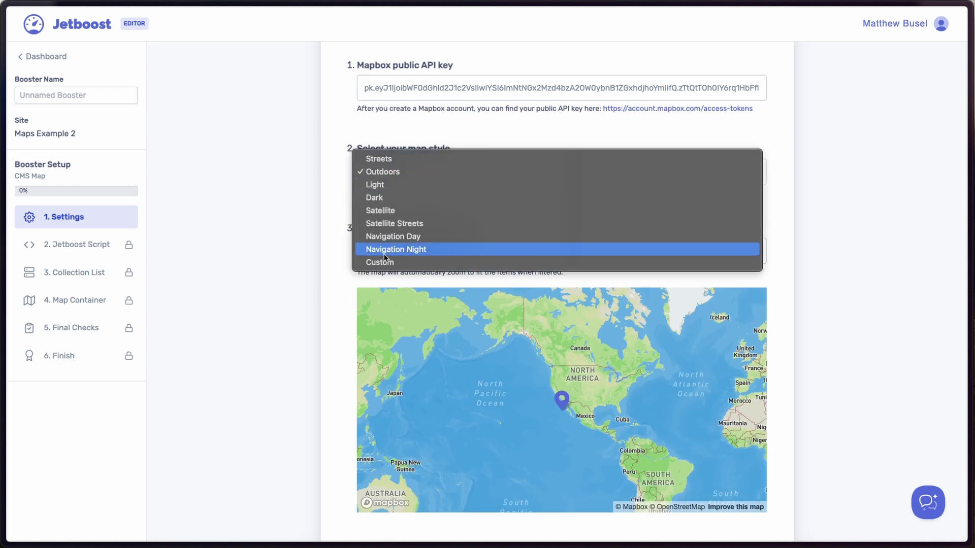
pyautogui.click(382, 200)
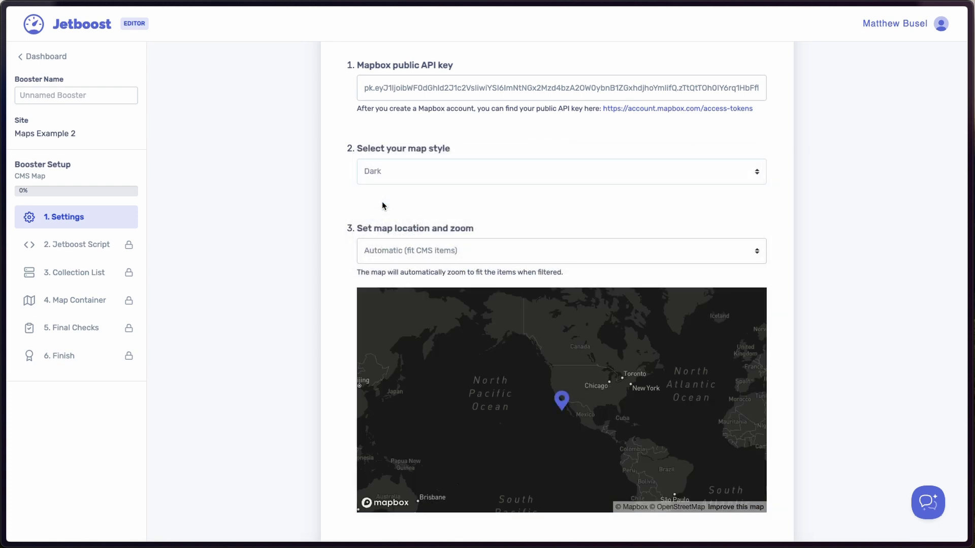
pyautogui.scroll(-3, 382, 206)
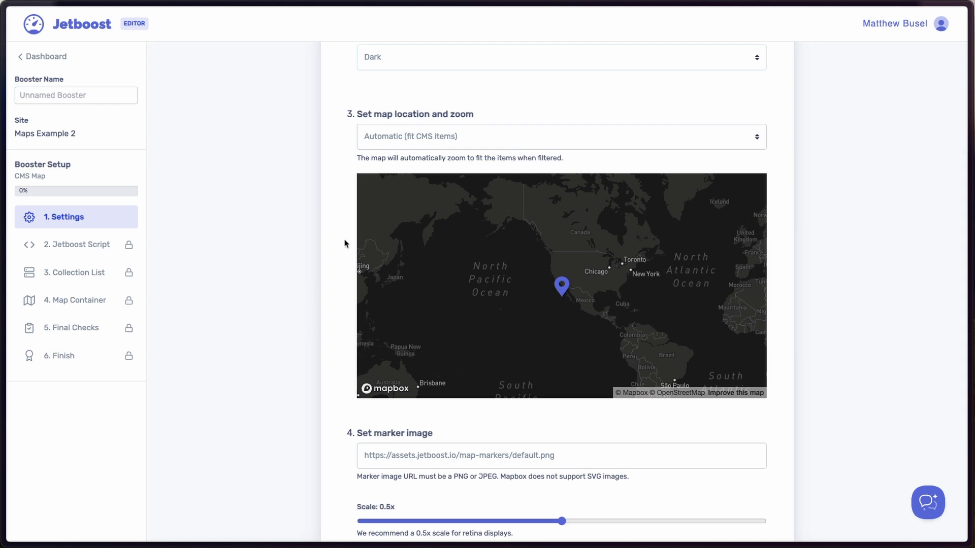
pyautogui.scroll(-6, 344, 244)
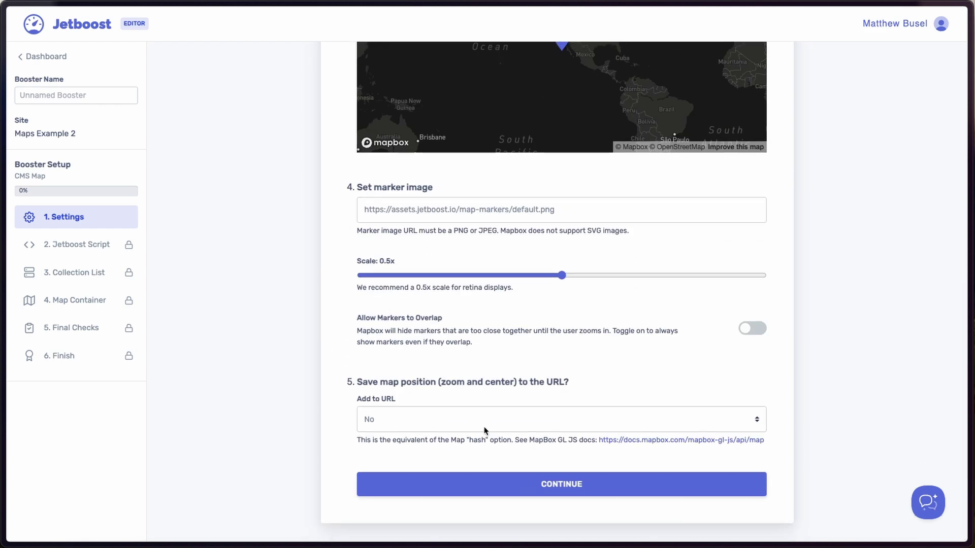
pyautogui.click(507, 487)
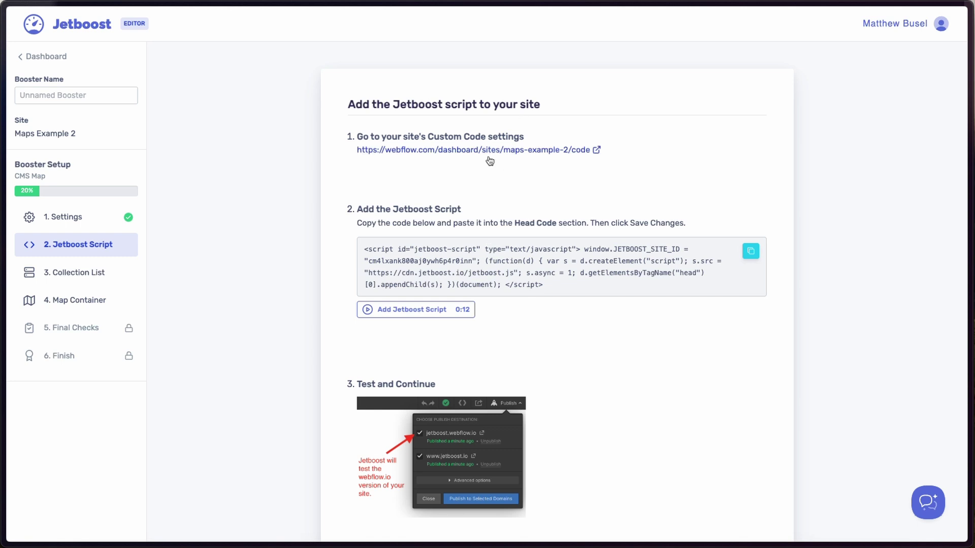
# Copy the Jetboost script and publish the Maps Example 2 site from its Webflow custom code settings.
pyautogui.click(751, 251)
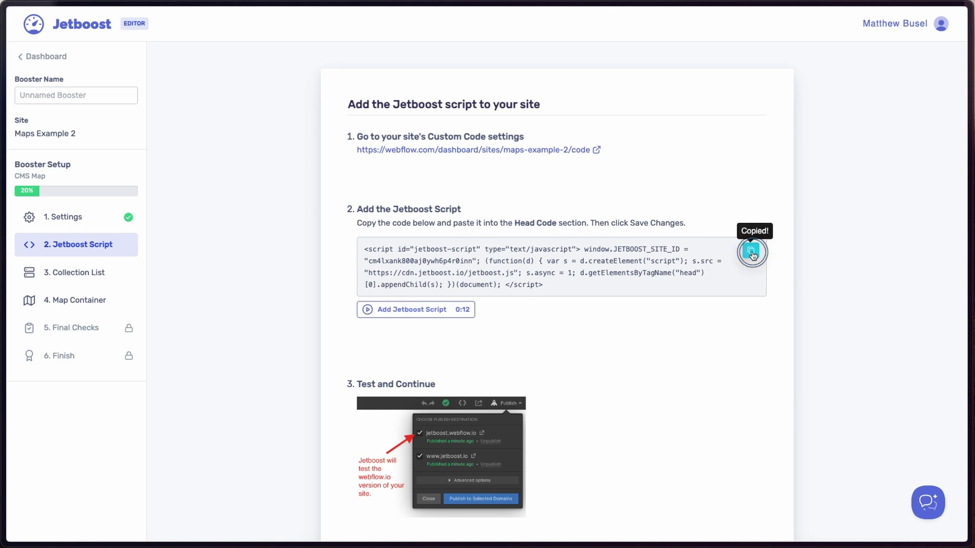
pyautogui.click(516, 151)
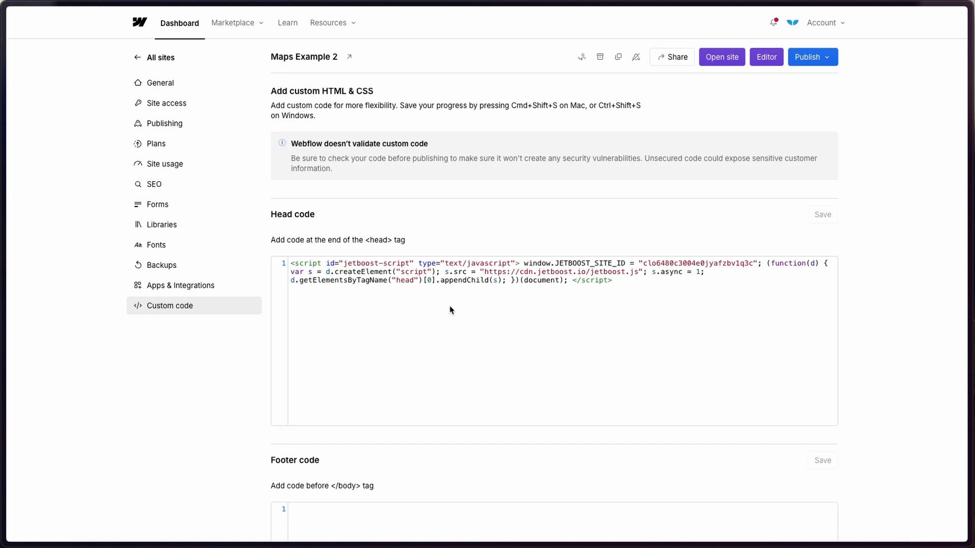
pyautogui.click(825, 56)
pyautogui.click(692, 208)
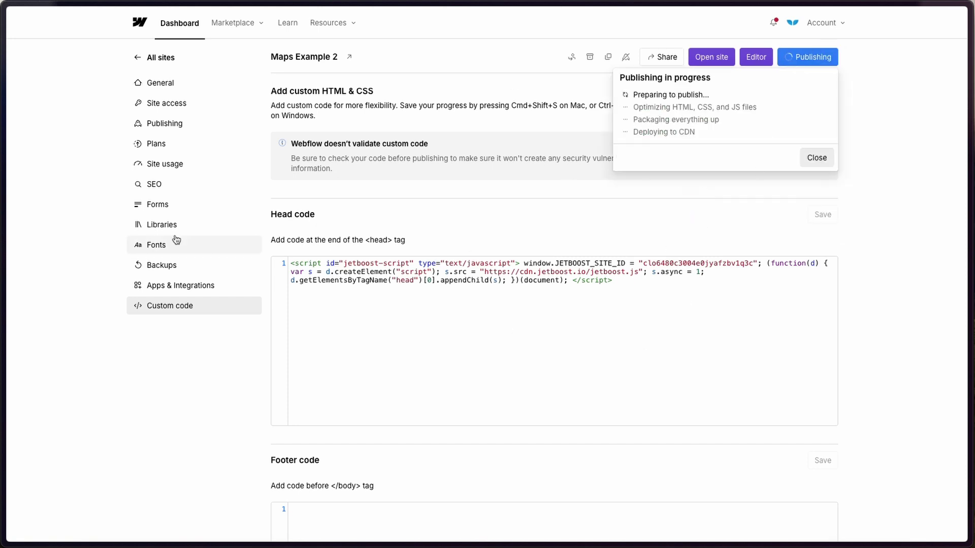
# Return to the Jetboost booster setup and test the script installation to continue to the Collection List stage.
pyautogui.moveTo(4, 264)
pyautogui.click(50, 284)
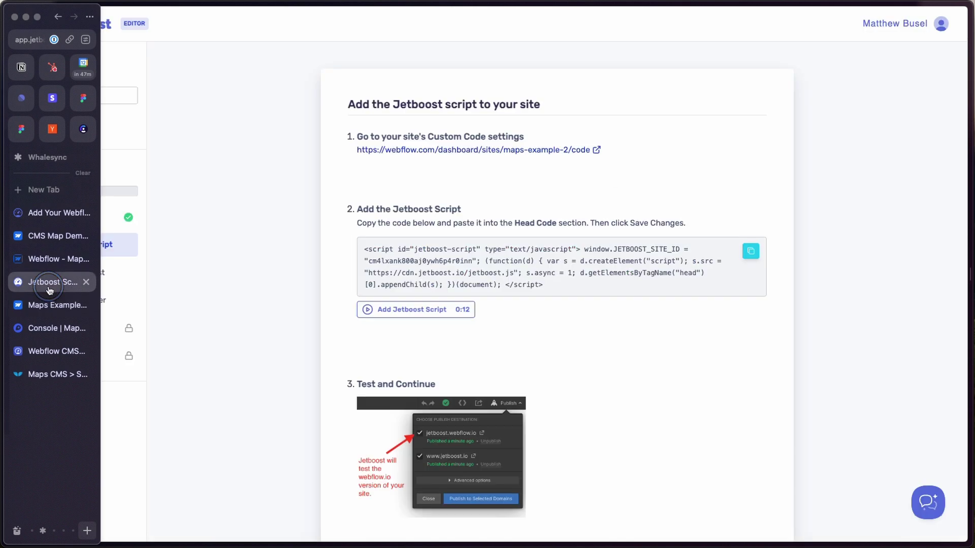
pyautogui.scroll(-3, 461, 344)
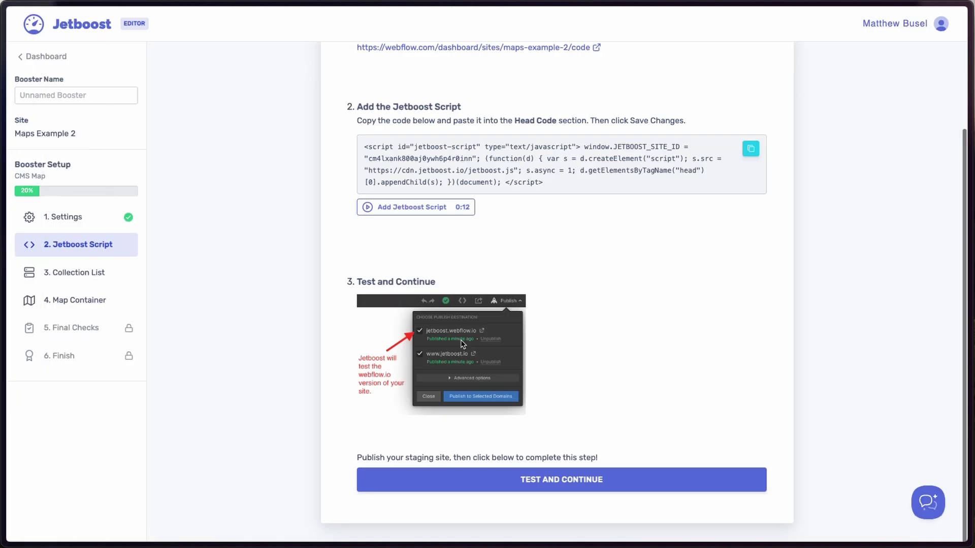
pyautogui.click(542, 485)
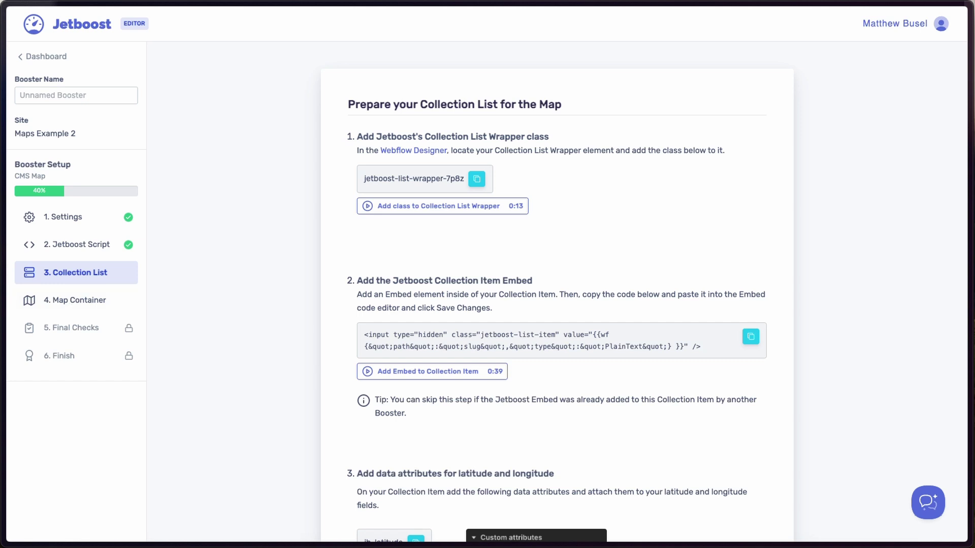
# Switch to the Webflow Designer and examine the fields of the Sunset Cliffs Natural Park item in the Locations CMS collection.
pyautogui.moveTo(4, 305)
pyautogui.moveTo(5, 254)
pyautogui.click(51, 258)
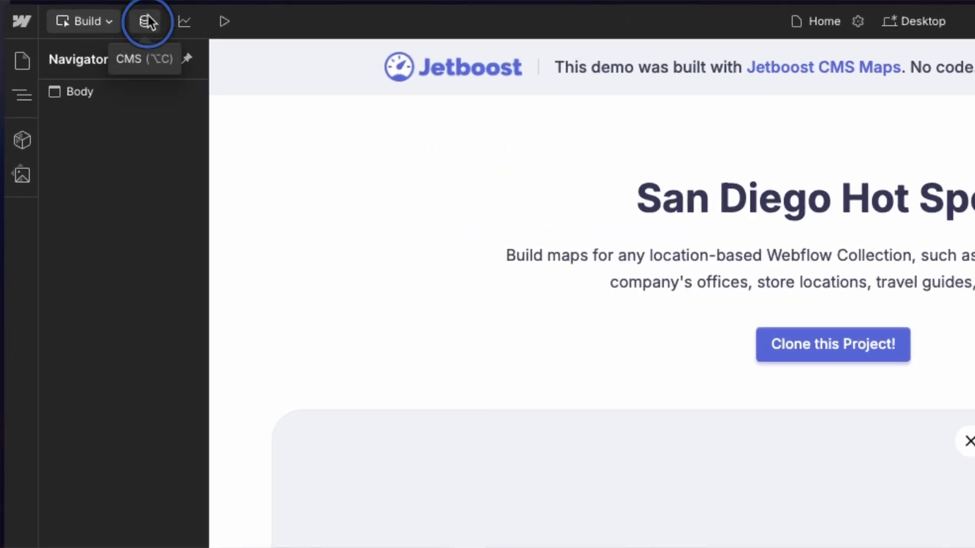
pyautogui.click(147, 21)
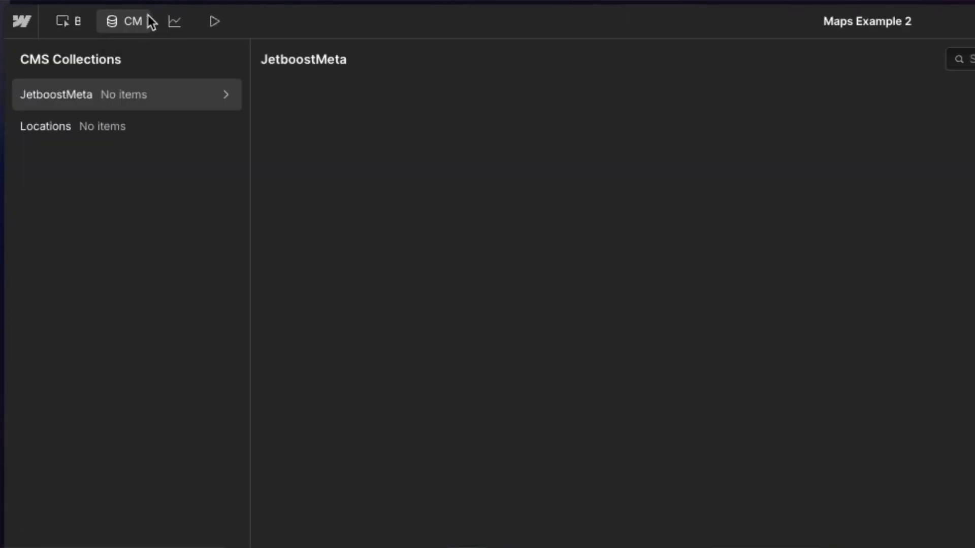
pyautogui.click(76, 115)
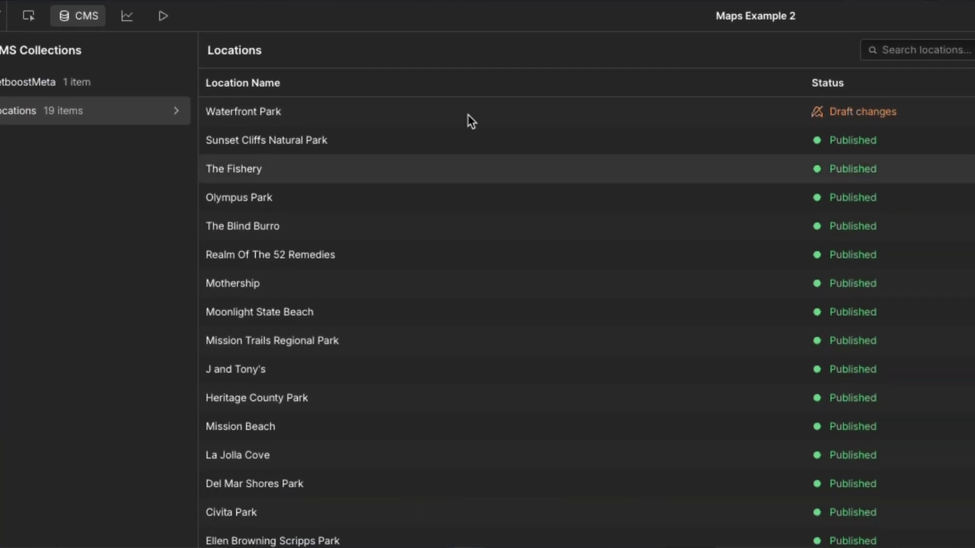
pyautogui.click(490, 138)
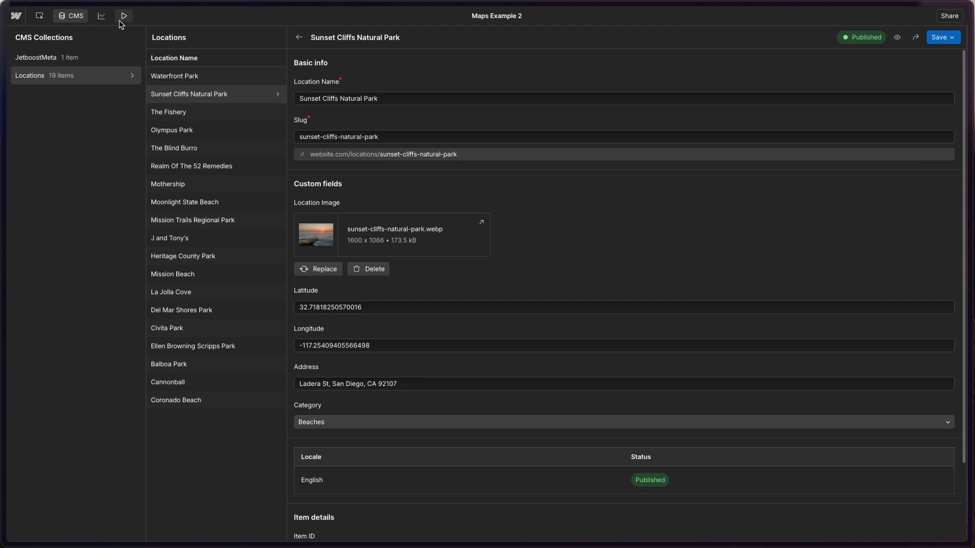
# Return to the page design, widen the element navigator, and select and expand maps-locations-wrapper inside the sidebar.
pyautogui.click(40, 15)
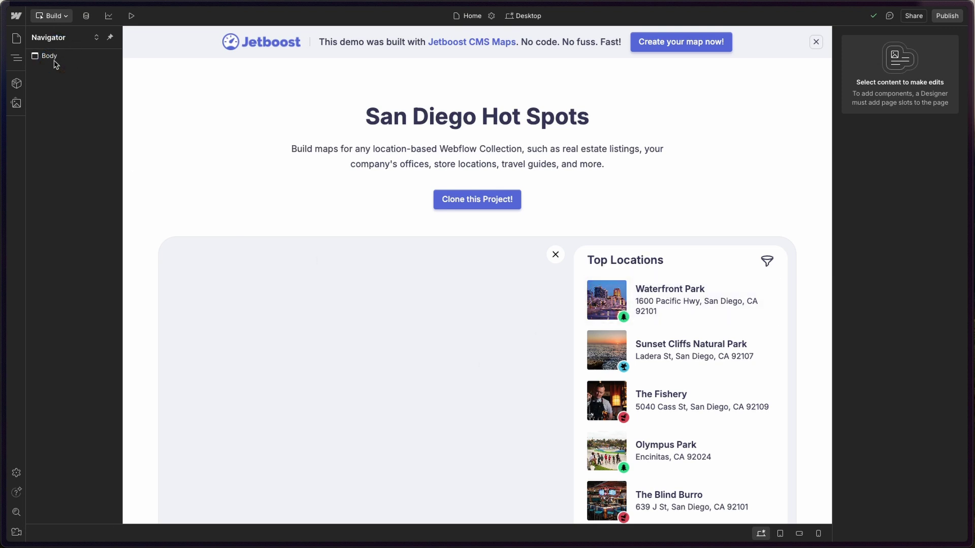
pyautogui.click(33, 70)
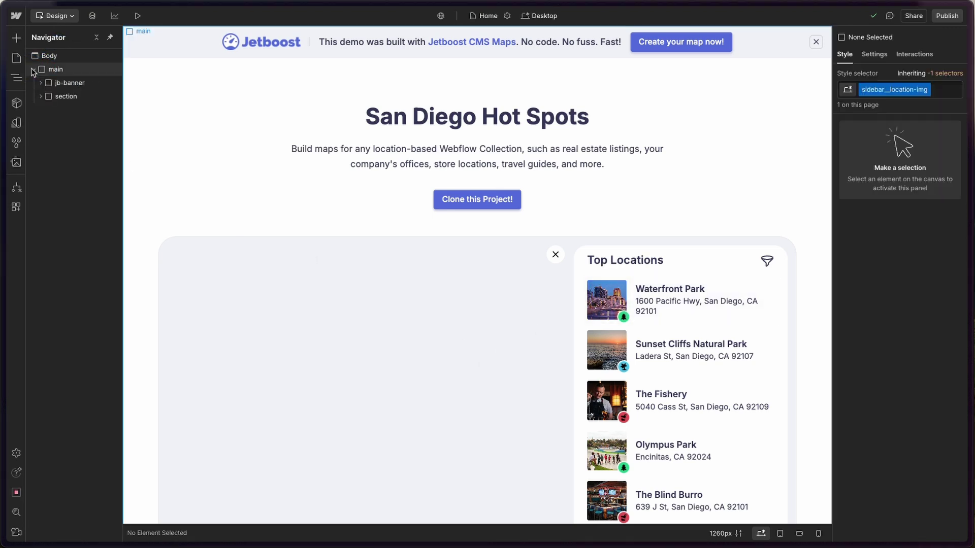
pyautogui.click(41, 97)
pyautogui.click(48, 109)
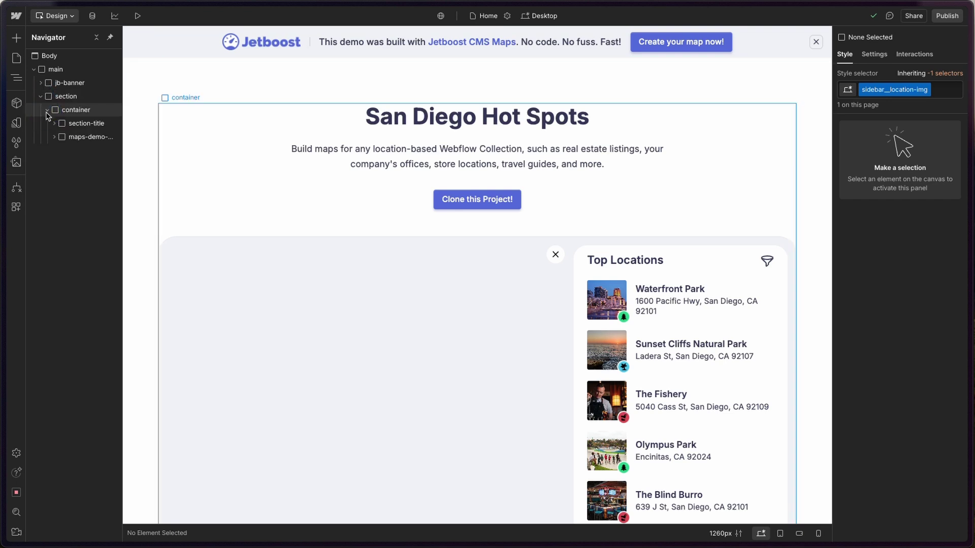
pyautogui.click(54, 137)
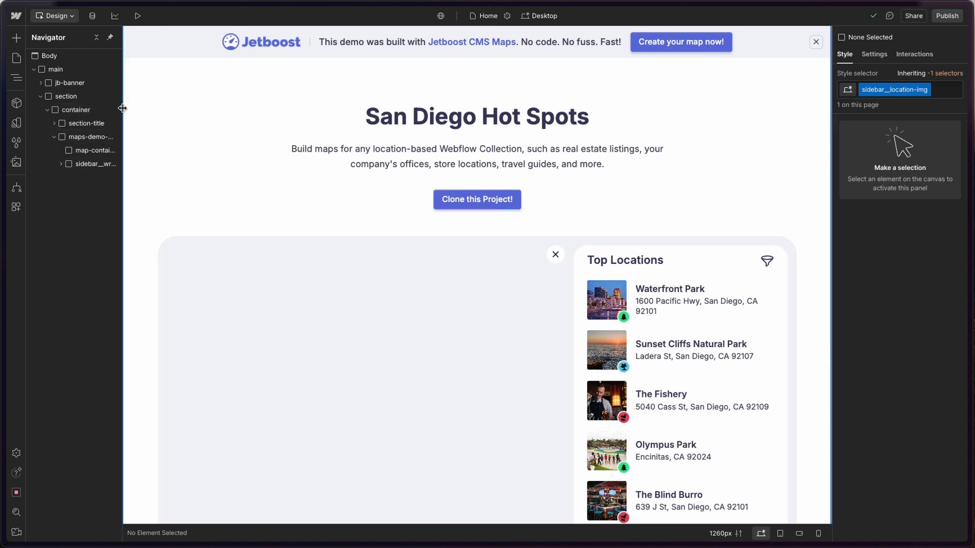
pyautogui.moveTo(123, 109); pyautogui.dragTo(215, 112)
pyautogui.click(61, 164)
pyautogui.click(74, 194)
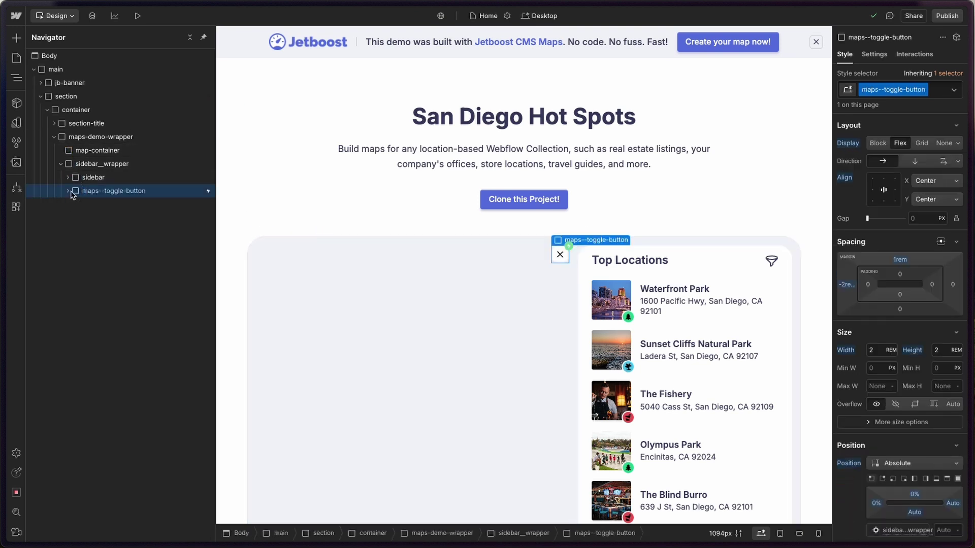
pyautogui.click(81, 177)
pyautogui.click(67, 178)
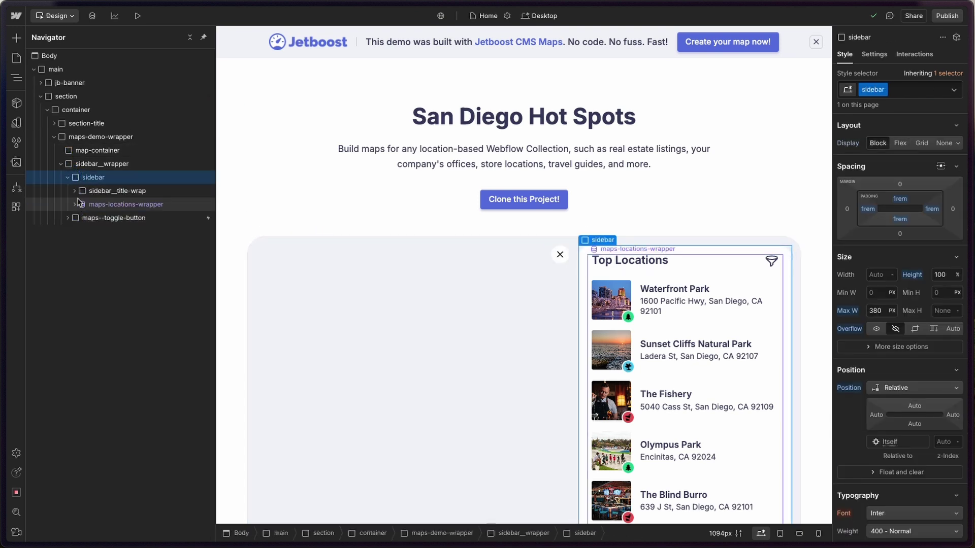
pyautogui.click(115, 205)
pyautogui.click(74, 205)
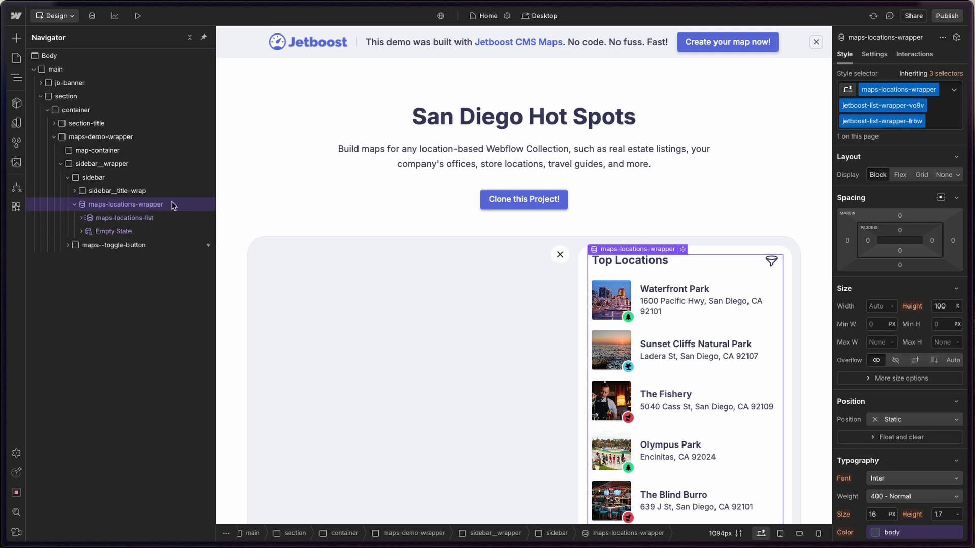
# Remove the old Jetboost classes jetboost-list-wrapper-lrbw and jetboost-list-wrapper-vo9v from the maps-locations-wrapper element.
pyautogui.click(920, 121)
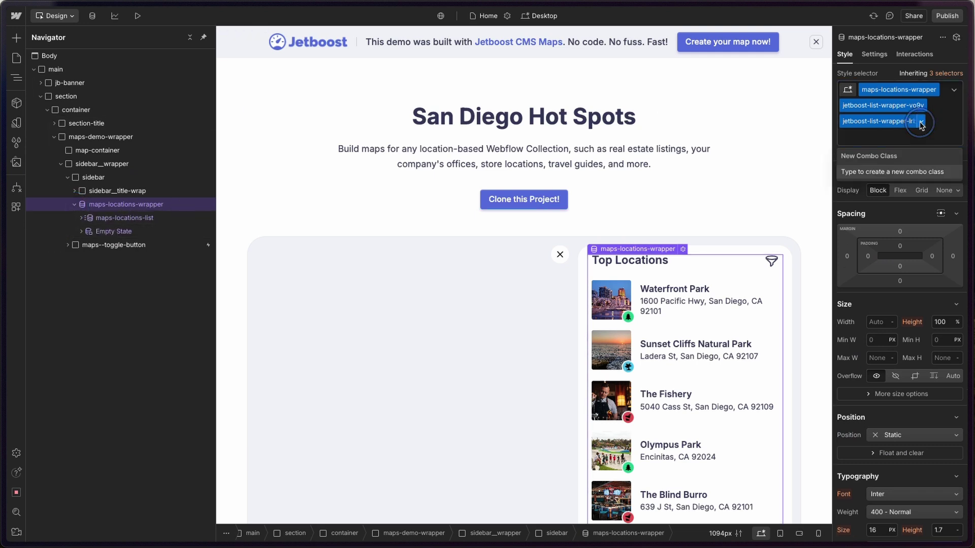
pyautogui.click(892, 163)
pyautogui.click(925, 105)
pyautogui.click(897, 147)
pyautogui.click(937, 90)
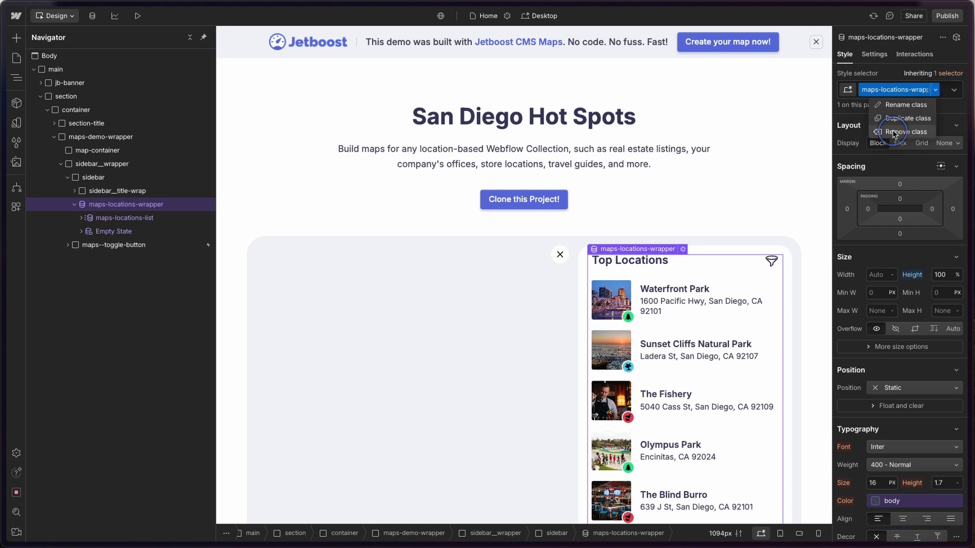
pyautogui.click(898, 130)
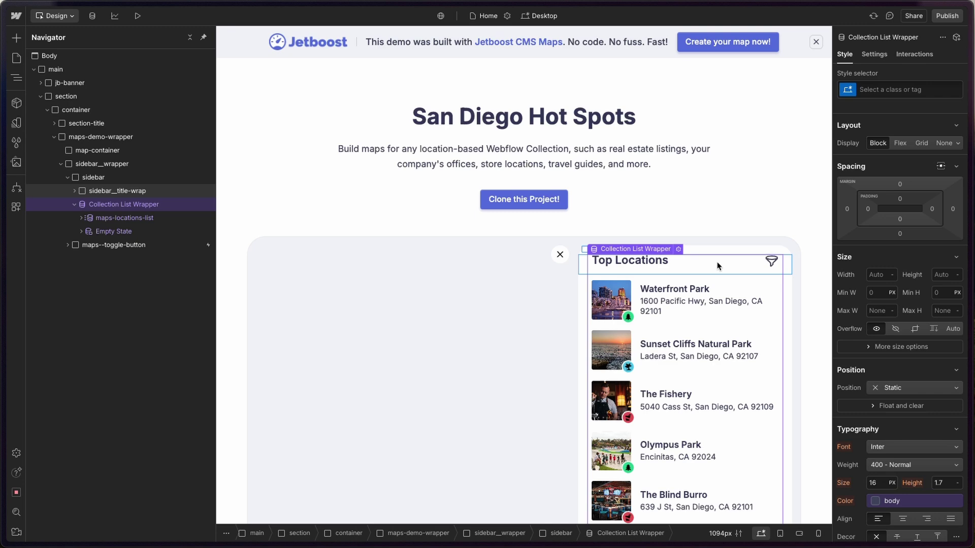
pyautogui.hotkey('ctrl', 'alt', 'v')
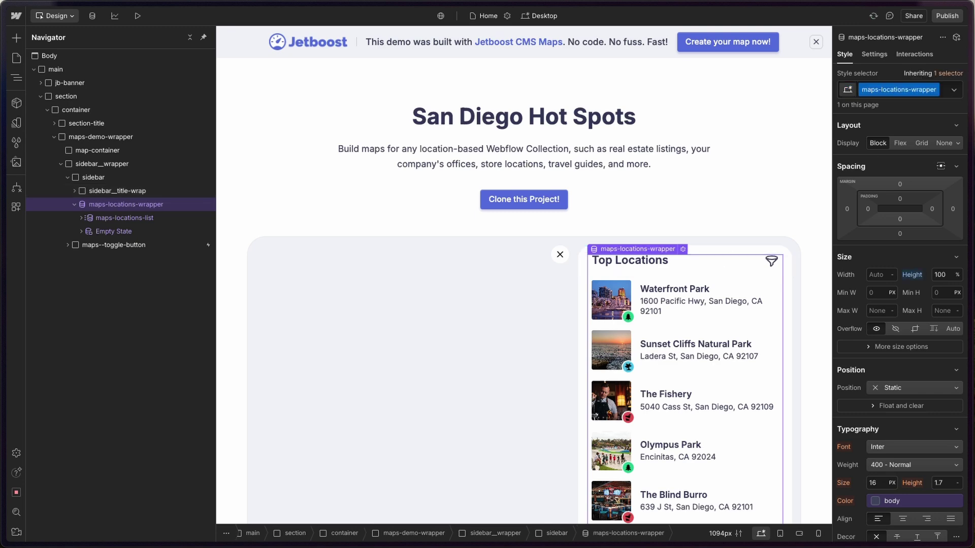
# Copy the list wrapper class from the Jetboost setup and add jetboost-list-wrapper-7p8z as a combo class to maps-locations-wrapper in Webflow.
pyautogui.moveTo(3, 305)
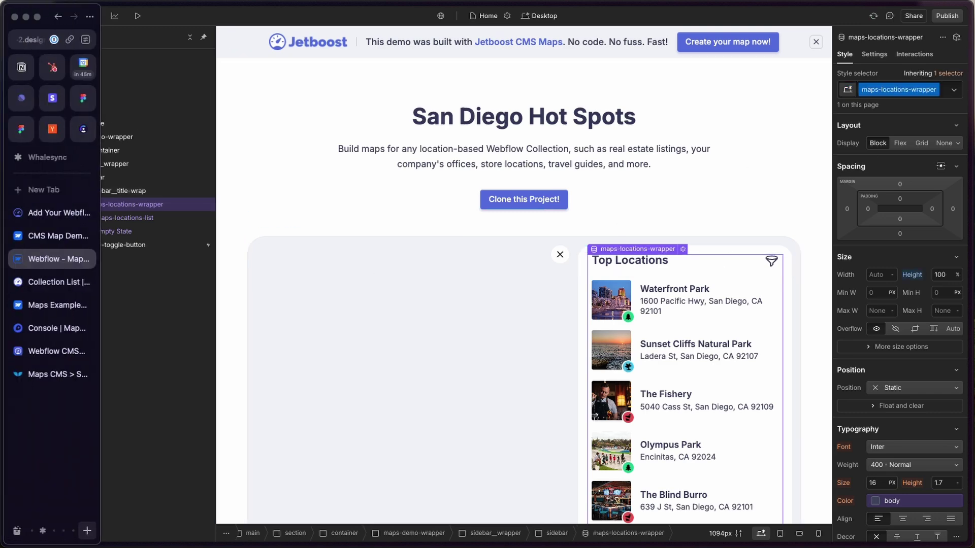
pyautogui.click(56, 282)
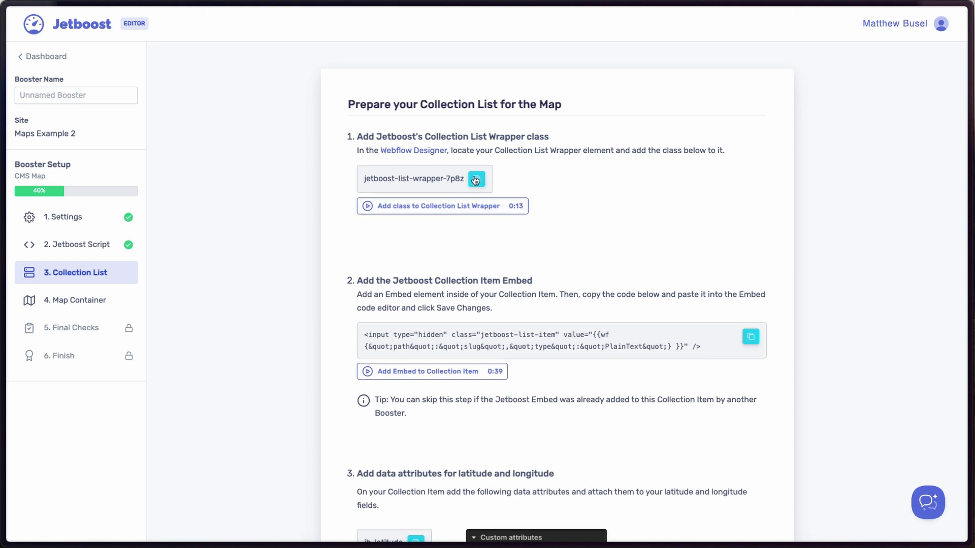
pyautogui.click(475, 179)
pyautogui.moveTo(2, 279)
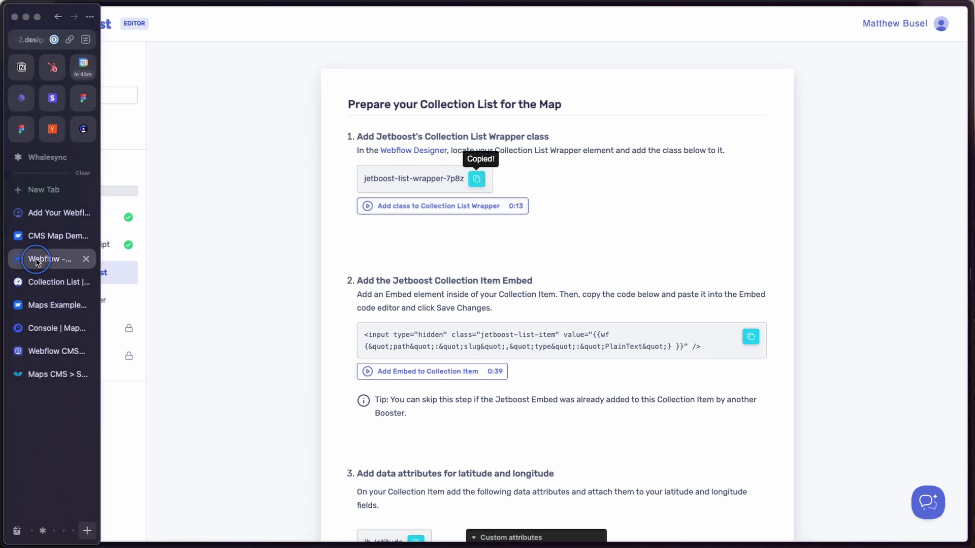
pyautogui.click(36, 261)
pyautogui.click(945, 94)
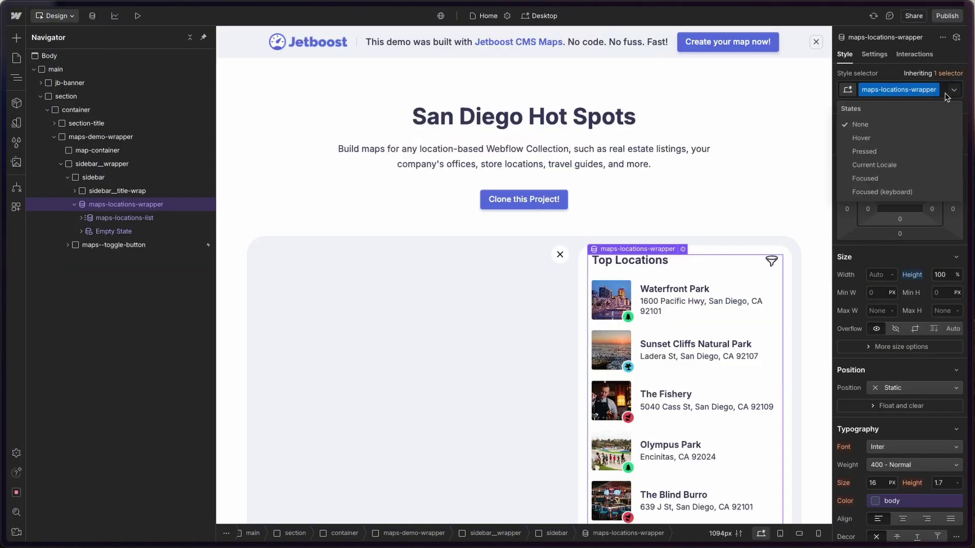
pyautogui.click(942, 94)
pyautogui.click(939, 95)
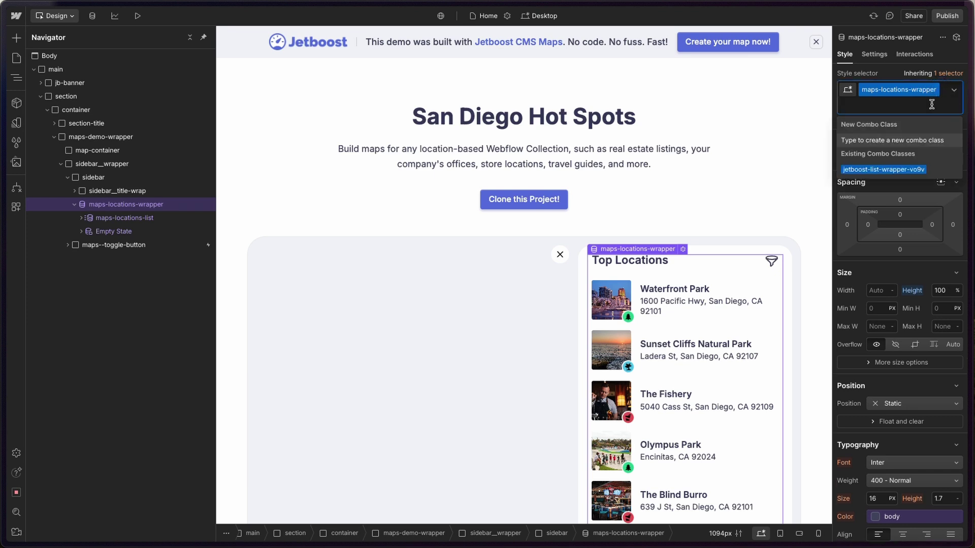
pyautogui.press('super+v')
pyautogui.click(886, 141)
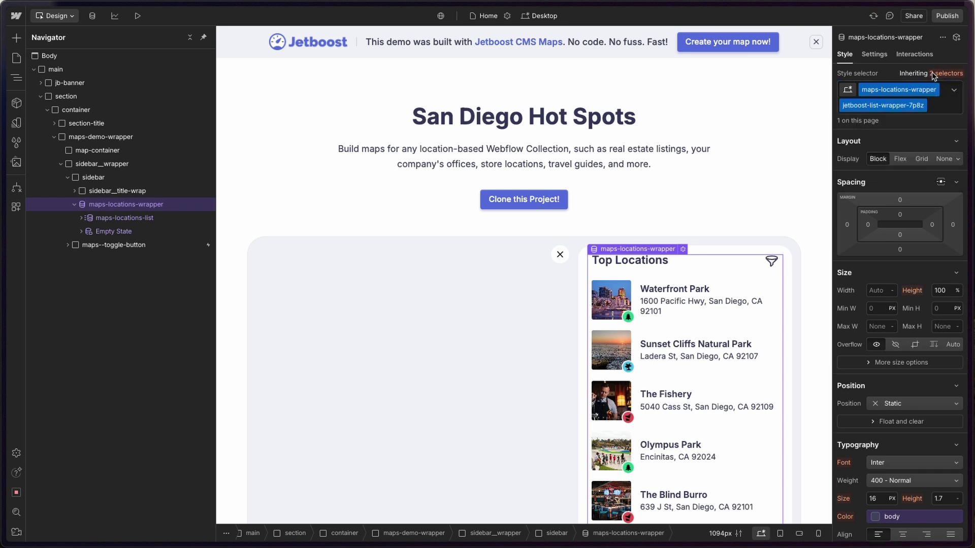
# Publish the site and dismiss the publishing progress window.
pyautogui.click(947, 16)
pyautogui.click(898, 178)
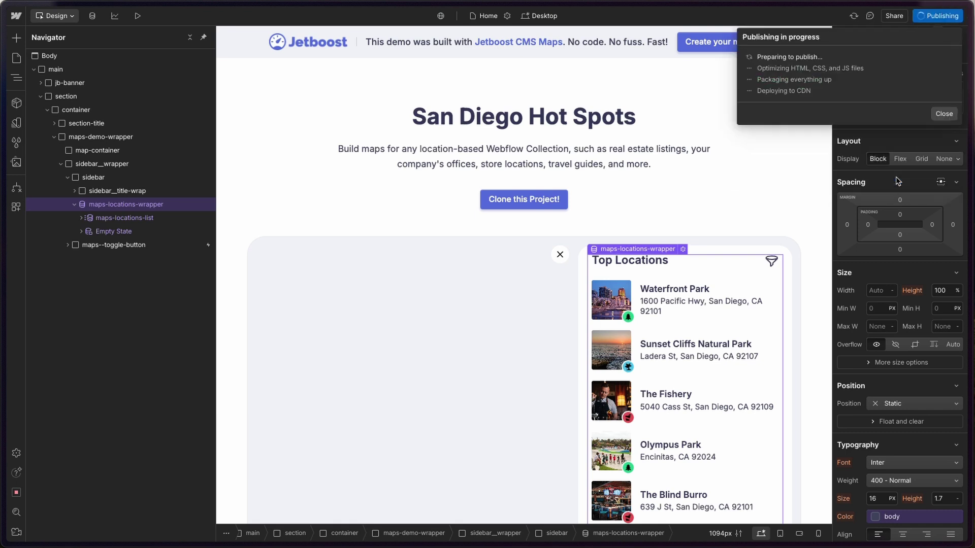
pyautogui.click(945, 114)
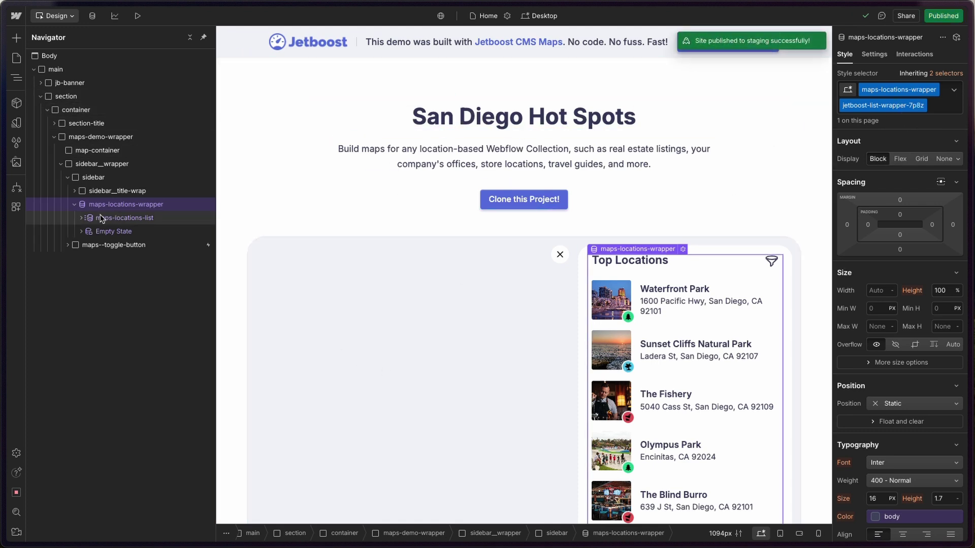
# Expand maps-locations-list and inspect the collection item and empty state nested in maps-locations-wrapper.
pyautogui.click(126, 231)
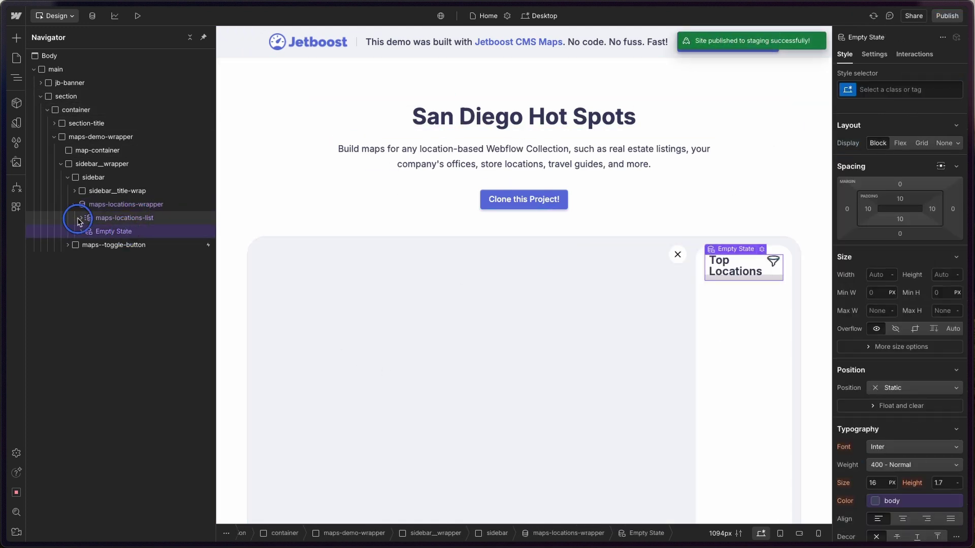
pyautogui.click(81, 217)
pyautogui.click(119, 232)
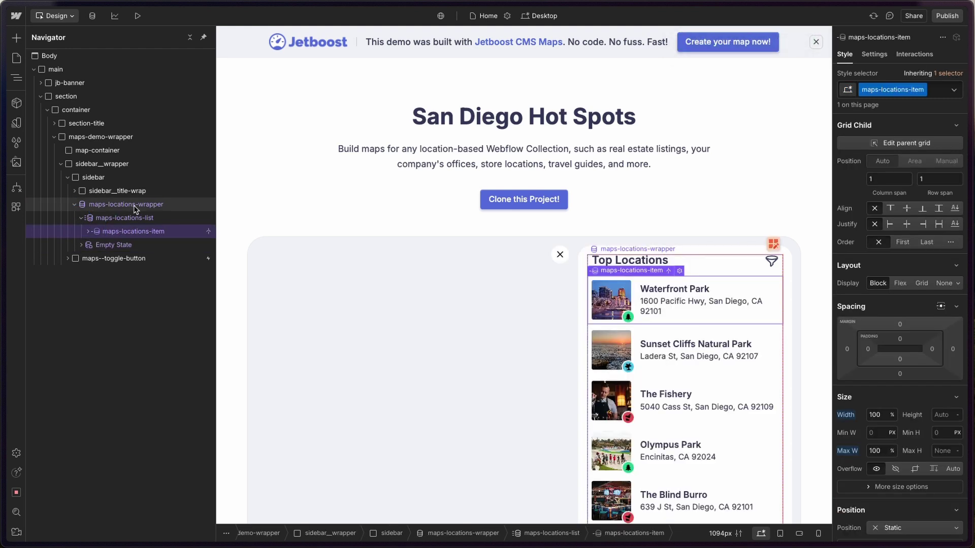
pyautogui.click(135, 206)
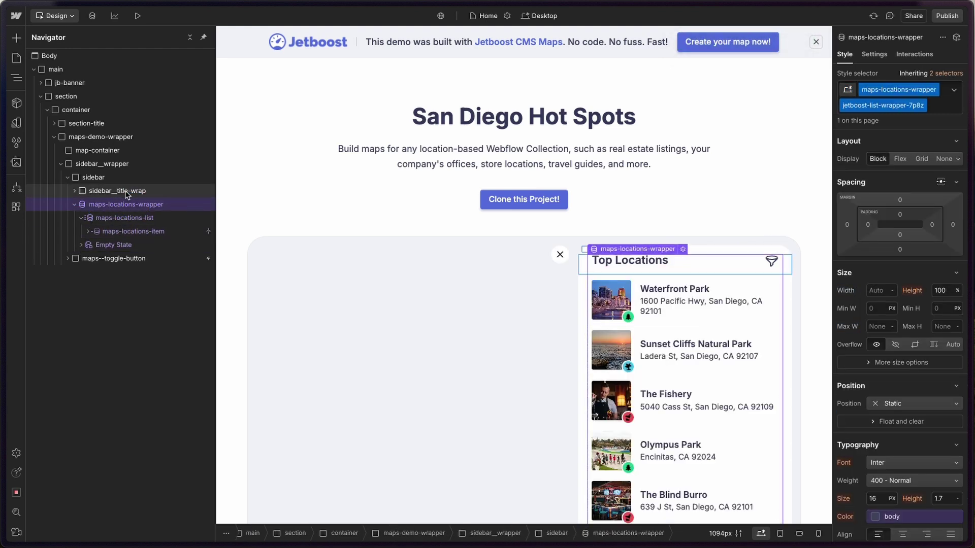
# Copy the Jetboost Collection Item embed code from the booster setup and return to the Webflow Designer.
pyautogui.moveTo(5, 274)
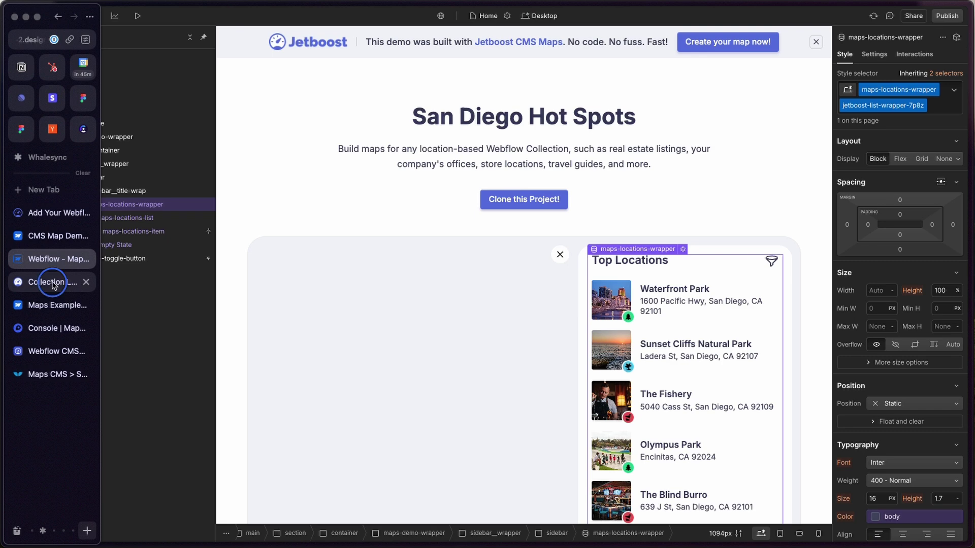
pyautogui.click(41, 279)
pyautogui.scroll(-2, 428, 234)
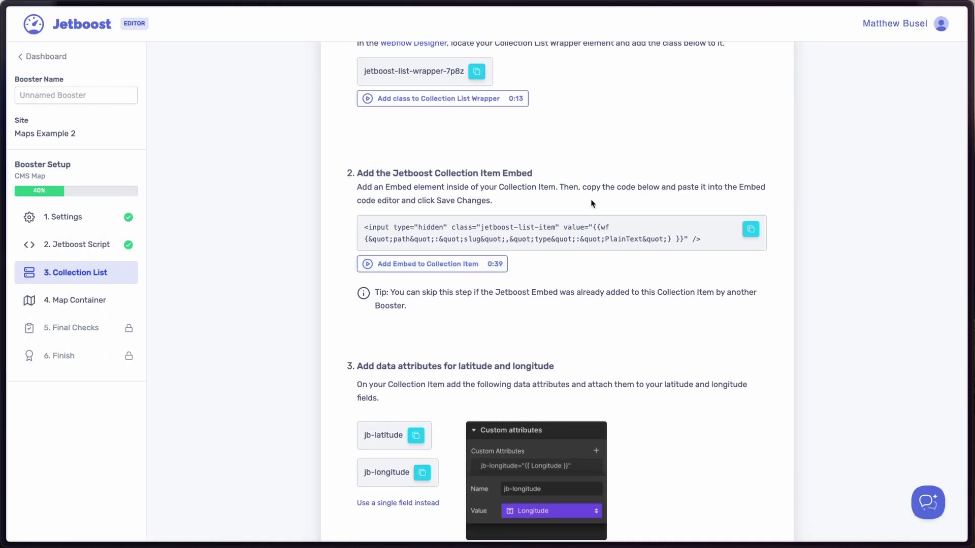
pyautogui.scroll(-1, 426, 210)
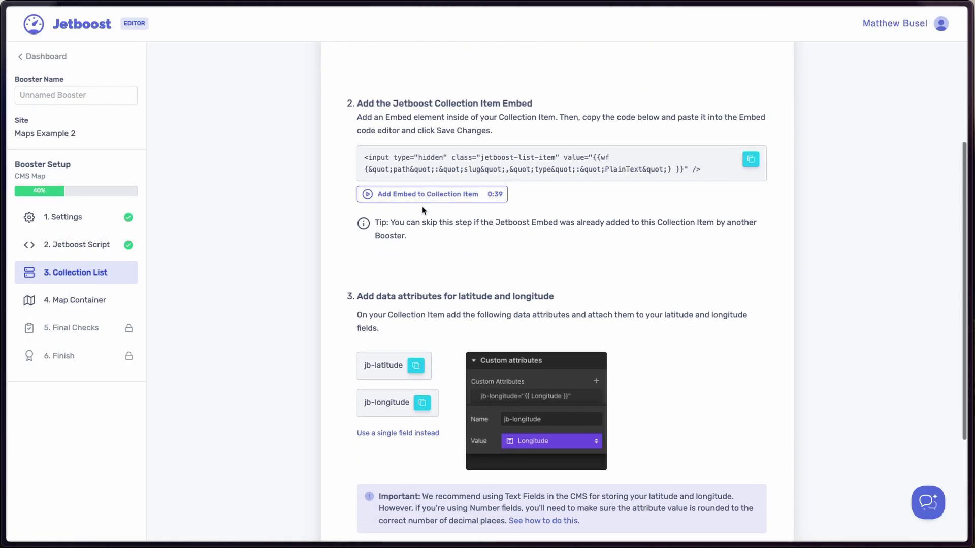
pyautogui.click(752, 161)
pyautogui.moveTo(2, 223)
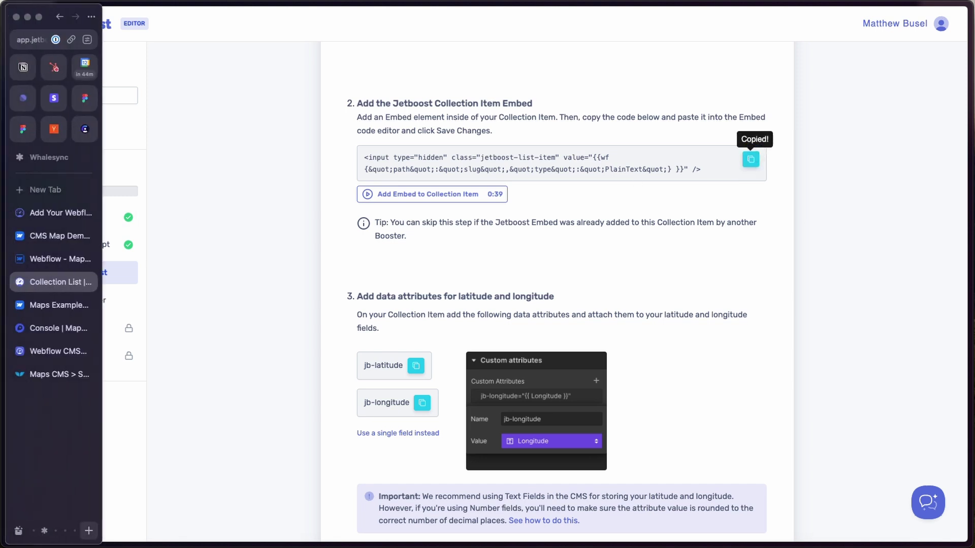
pyautogui.click(57, 259)
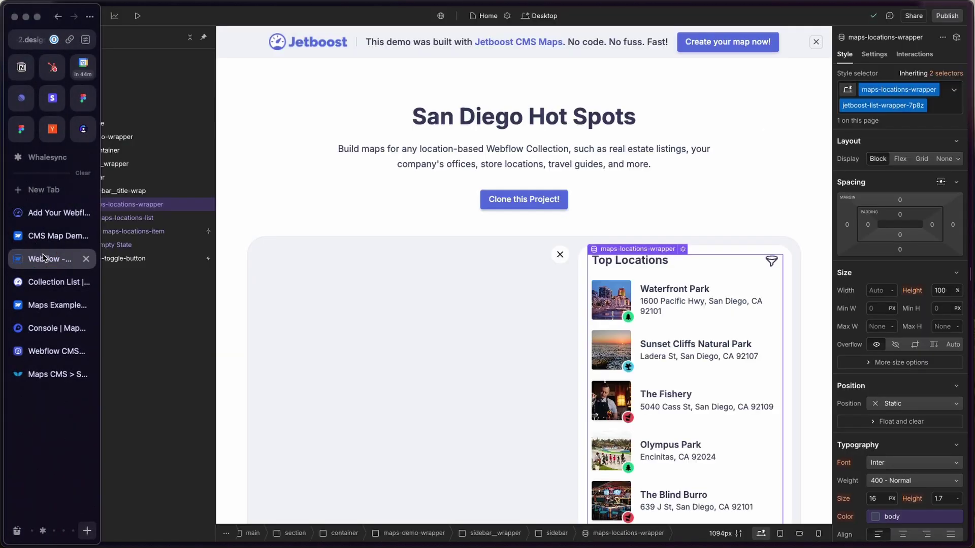
# Expand maps-locations-item and select the existing Code Embed element inside it.
pyautogui.click(130, 232)
pyautogui.click(88, 233)
pyautogui.click(128, 246)
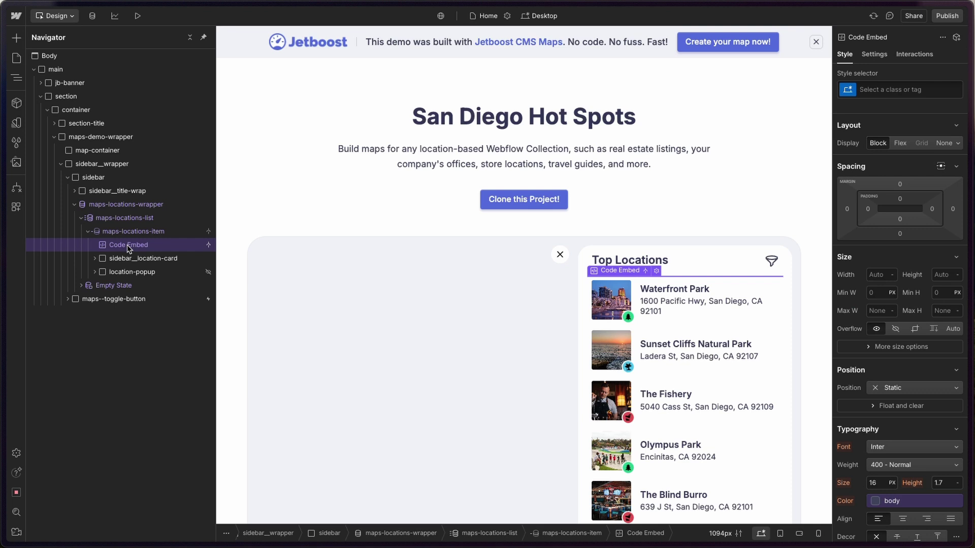
# Search the addable elements for "embed" to locate the Code Embed element, and clear the search.
pyautogui.click(17, 38)
pyautogui.click(74, 78)
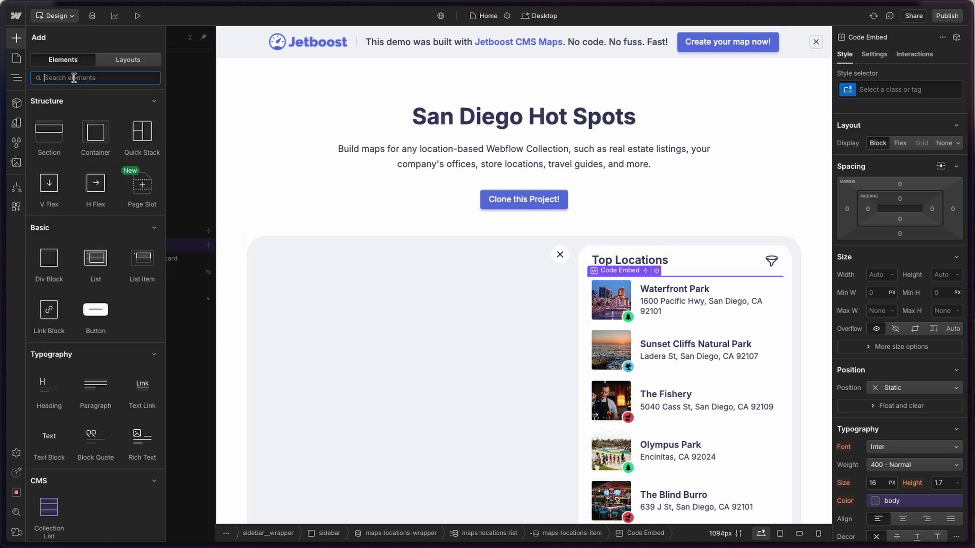
pyautogui.write('embed')
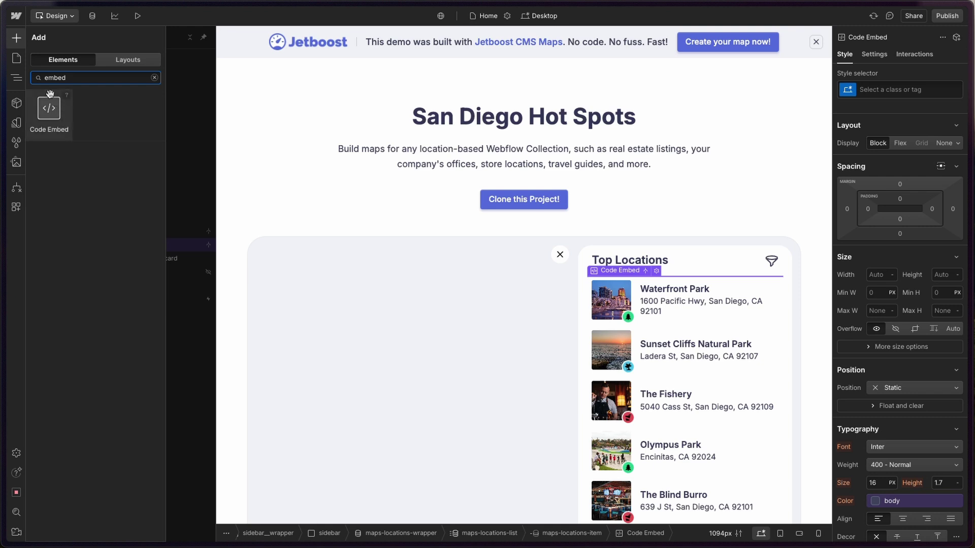
pyautogui.click(60, 62)
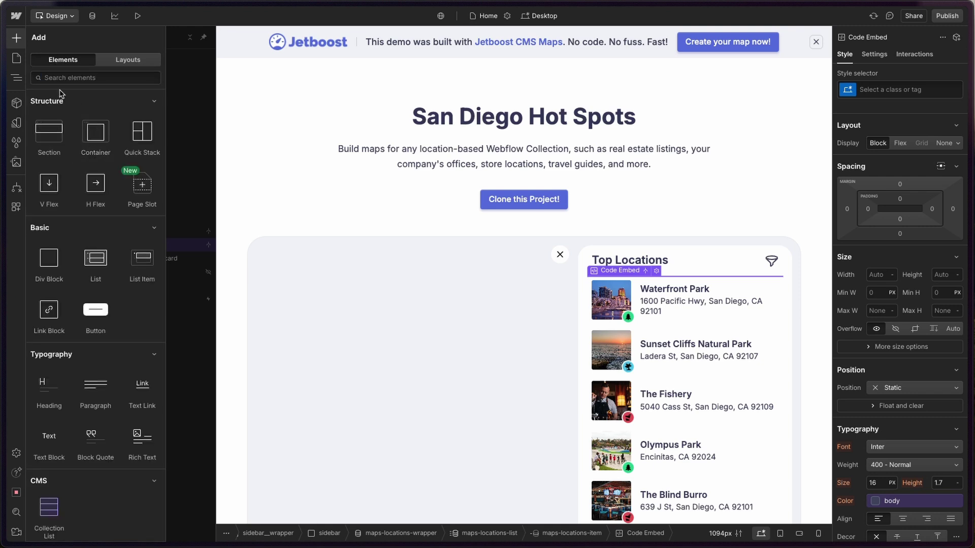
# Open the Code Embed inside maps-locations-item, check its jetboost-list-item input and Slug binding, and save and close it.
pyautogui.click(16, 77)
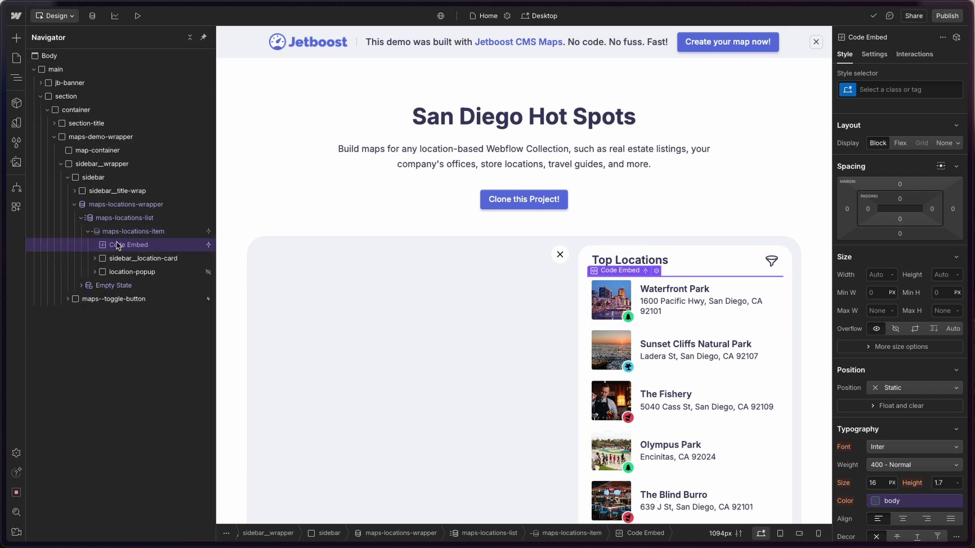
pyautogui.doubleClick(655, 274)
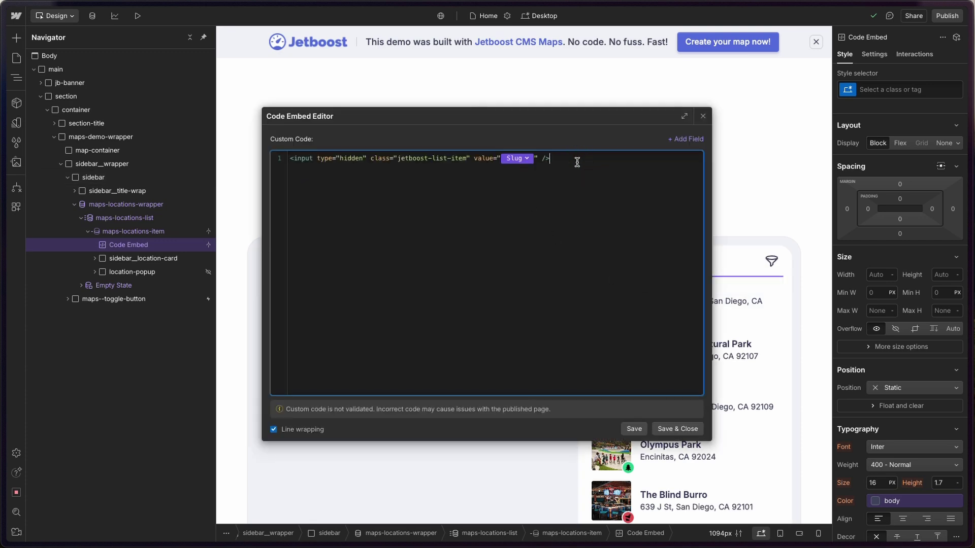
pyautogui.click(677, 429)
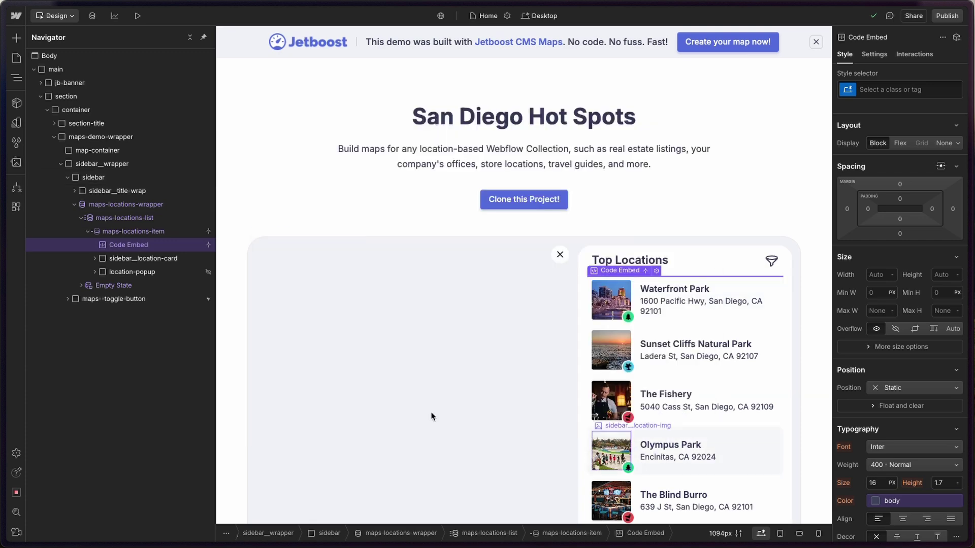
# Switch to the Notion page Webflow CMS Map (Demo) and review the latitude and longitude columns of its Locations table.
pyautogui.moveTo(4, 137)
pyautogui.click(45, 305)
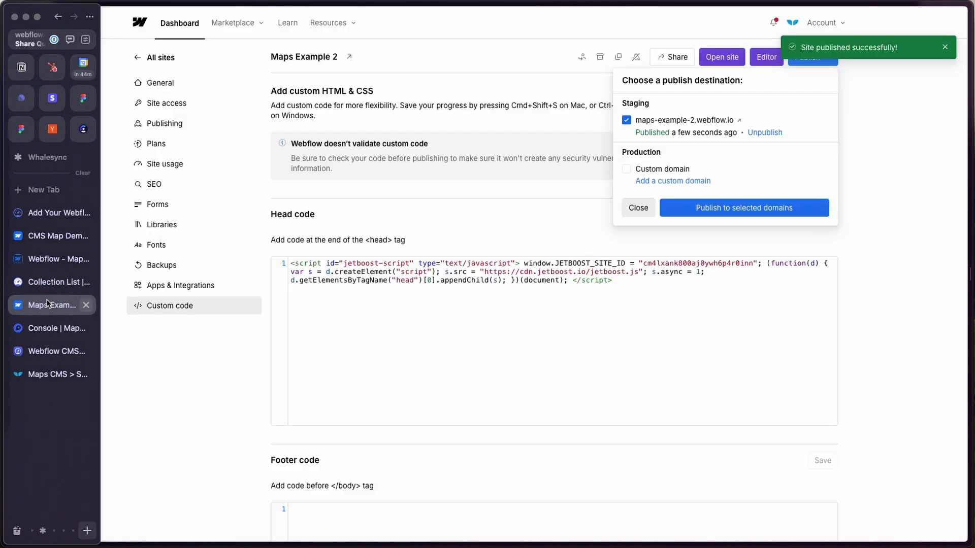
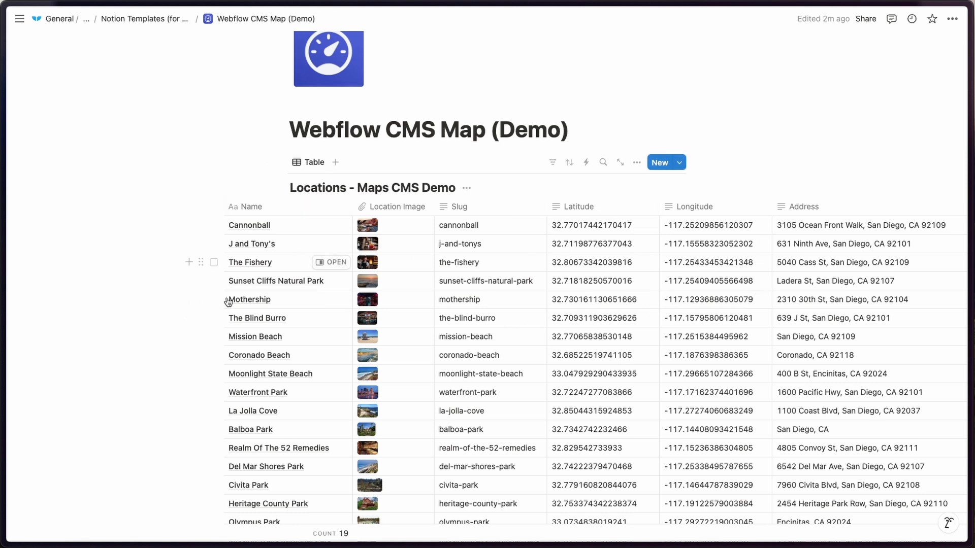
pyautogui.moveTo(5, 302)
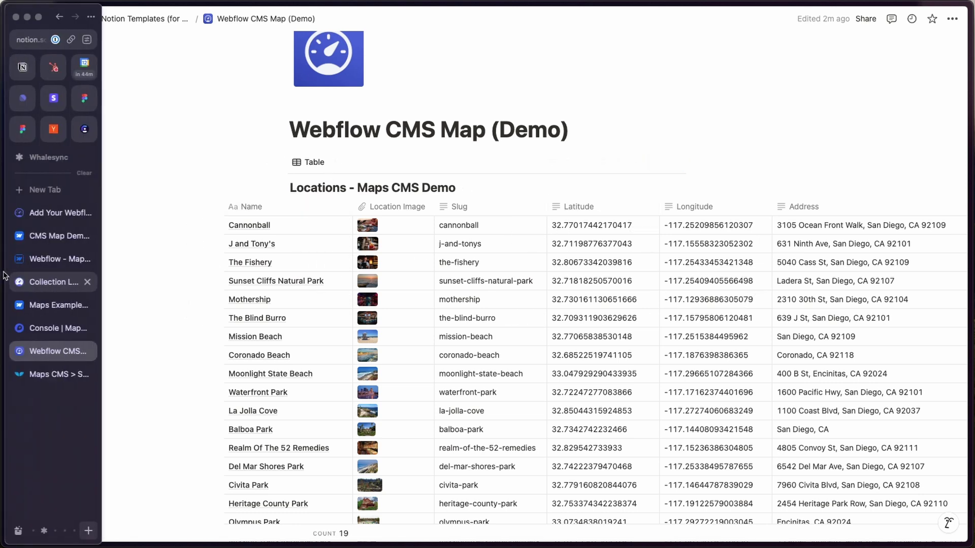
pyautogui.click(53, 303)
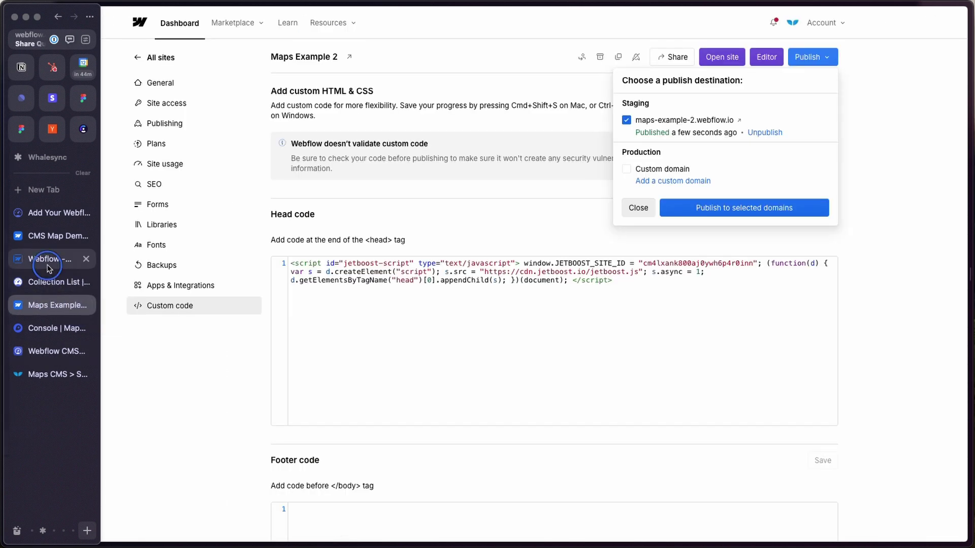
# Copy the jb-latitude attribute name from the Collection List setup in Jetboost and return to the Webflow Designer.
pyautogui.click(49, 268)
pyautogui.click(52, 292)
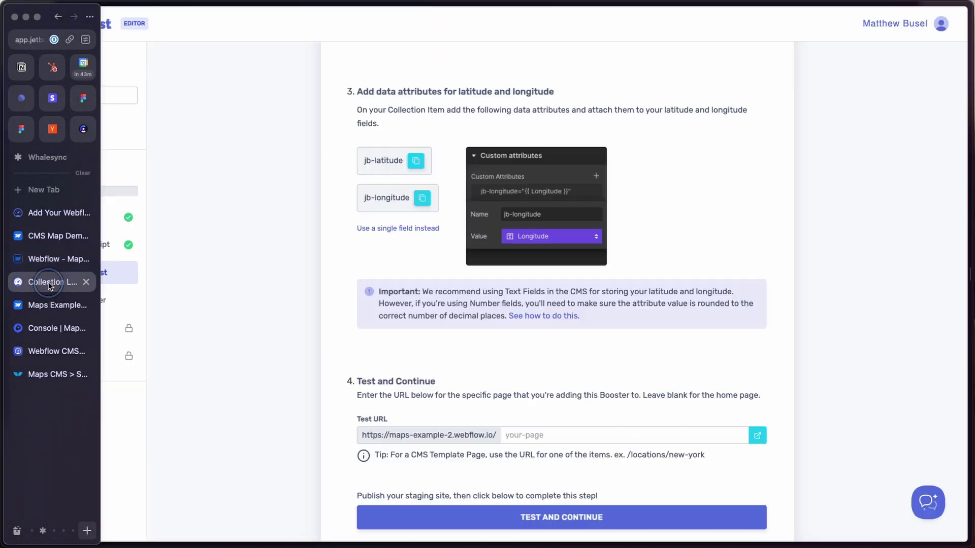
pyautogui.click(415, 162)
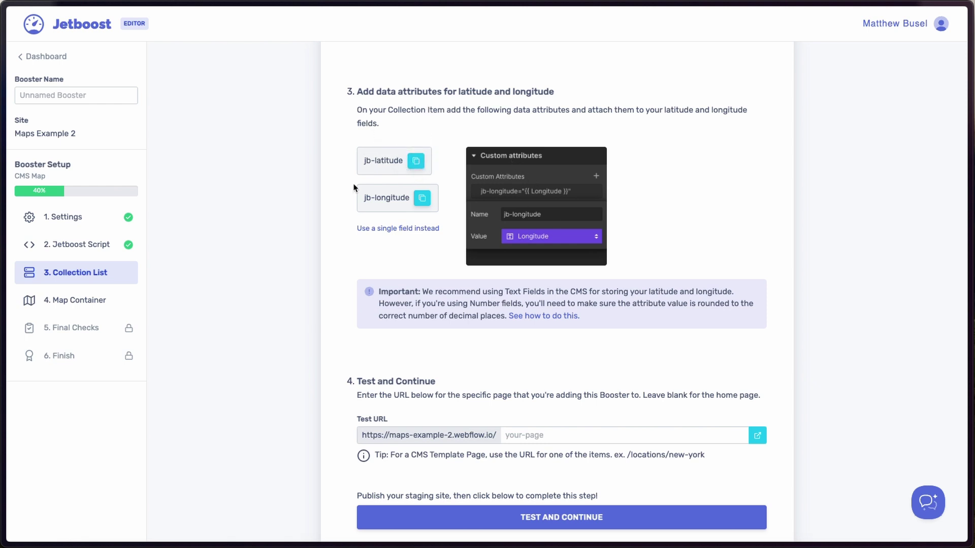
pyautogui.moveTo(4, 269)
pyautogui.click(24, 255)
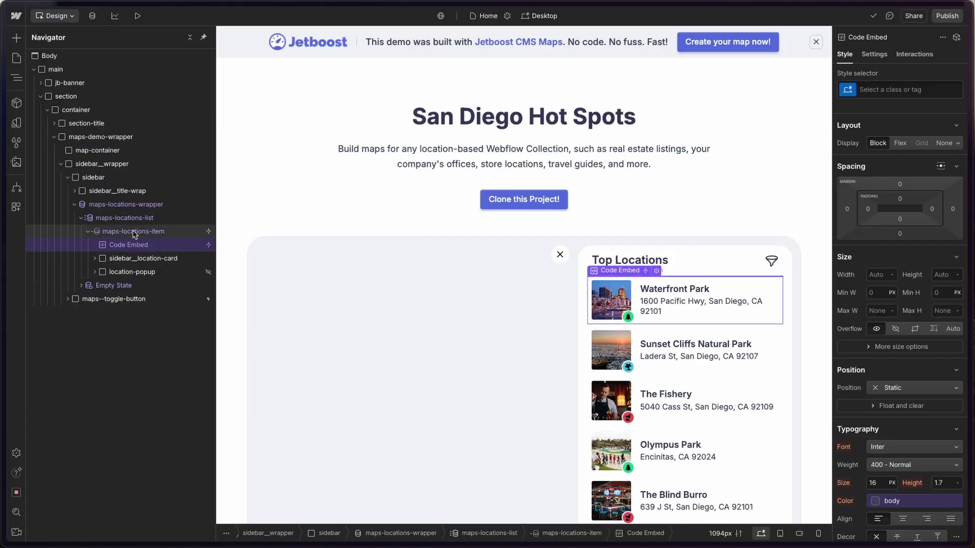
# Select maps-locations-item and inspect the latitude and longitude custom attributes in its element settings.
pyautogui.click(134, 232)
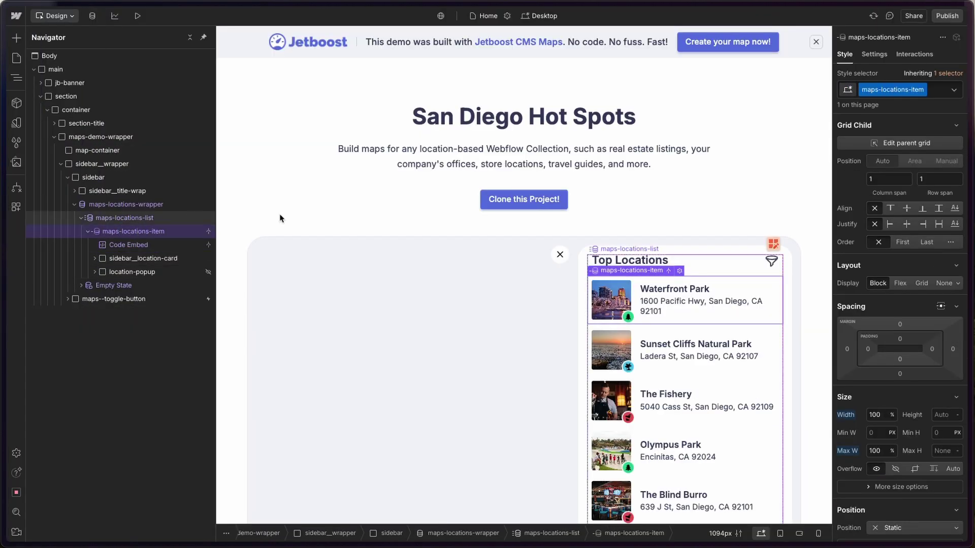
pyautogui.click(874, 54)
pyautogui.scroll(-3, 884, 303)
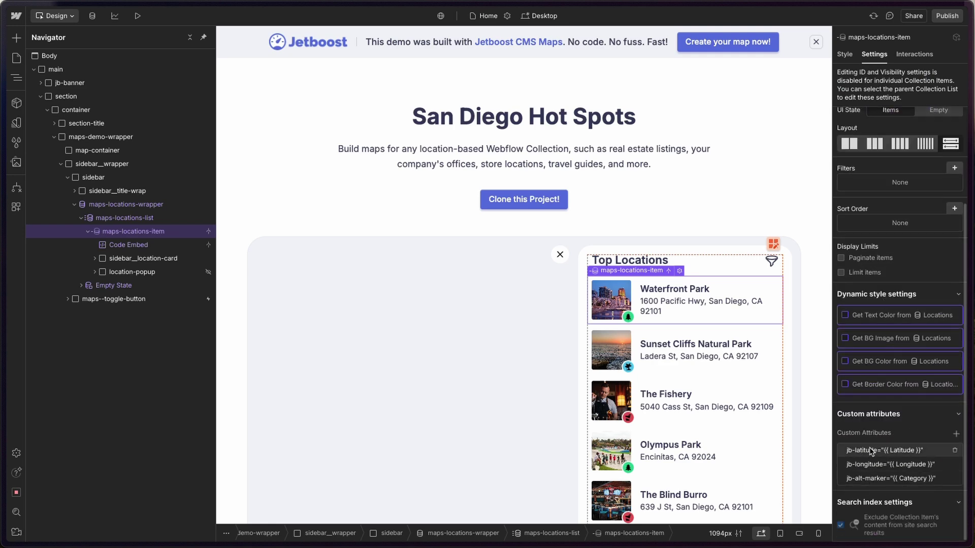
pyautogui.click(956, 434)
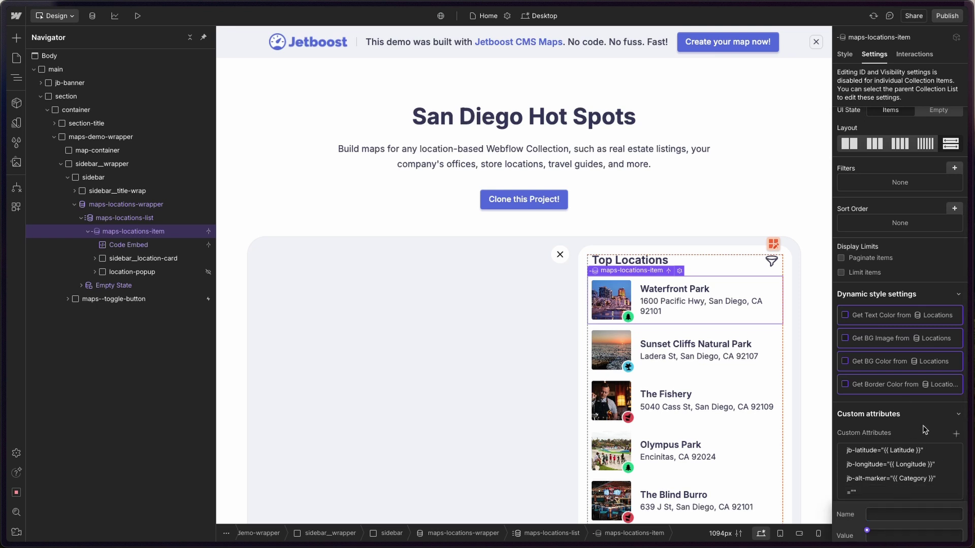
pyautogui.press('Escape')
pyautogui.click(956, 492)
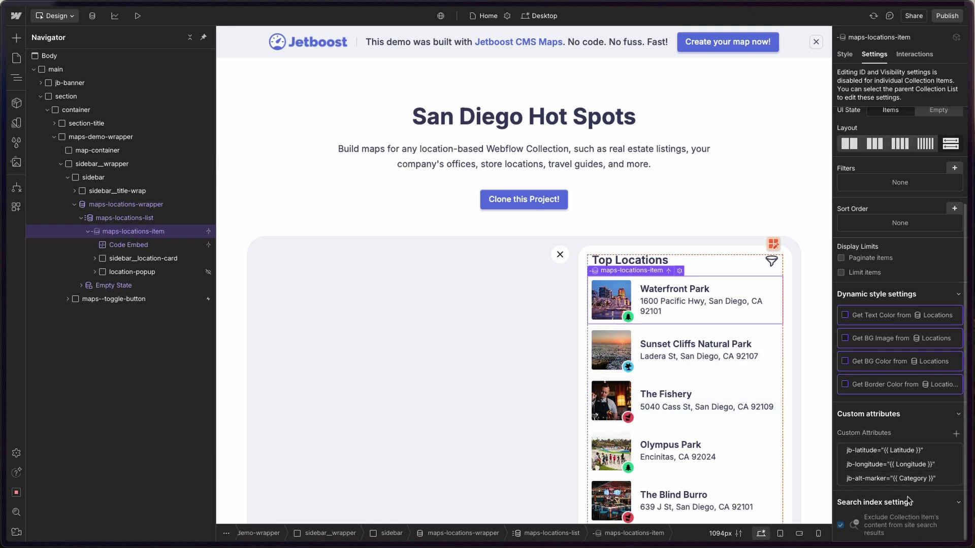
# Return to Jetboost's Collection List setup, leave the test page blank for the home page, and run the test to continue.
pyautogui.moveTo(5, 282)
pyautogui.click(41, 281)
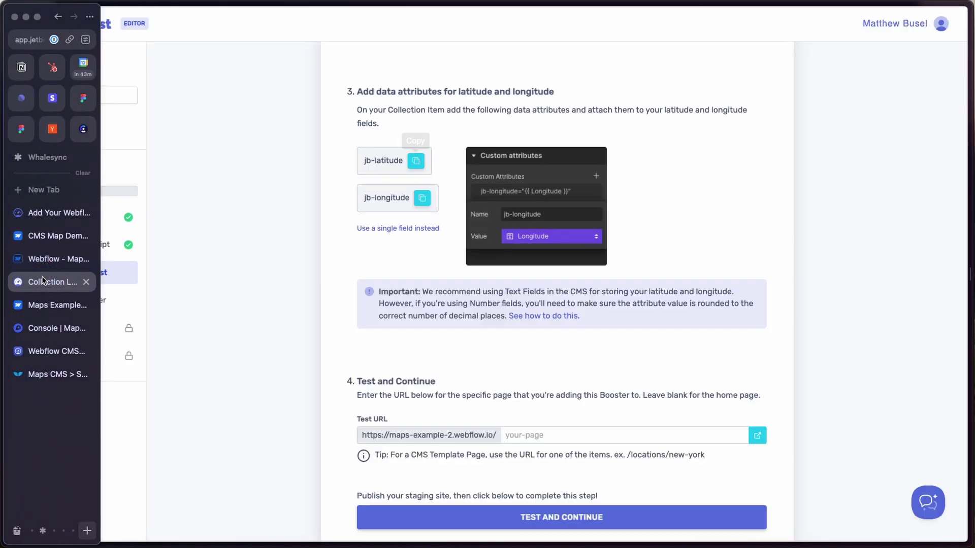
pyautogui.scroll(-1, 398, 272)
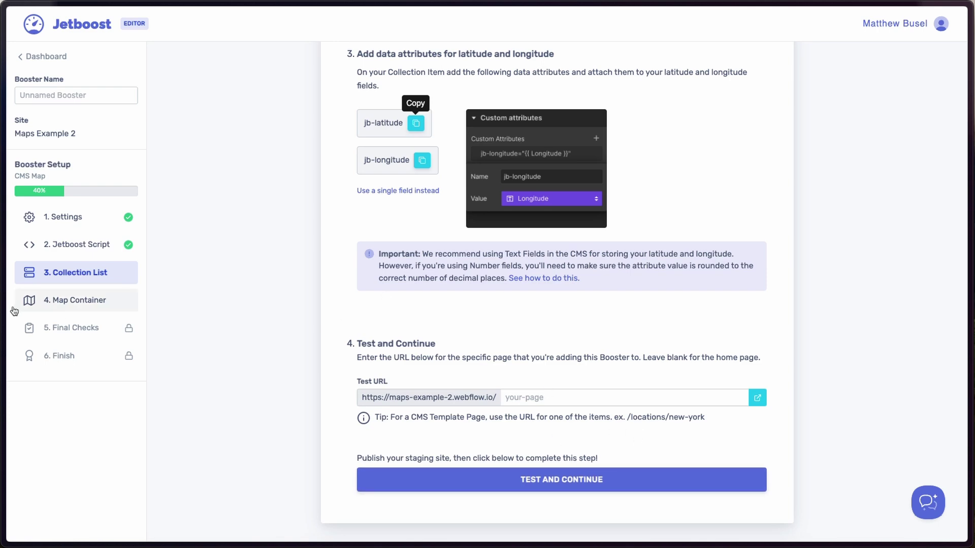
pyautogui.moveTo(13, 310)
pyautogui.click(35, 260)
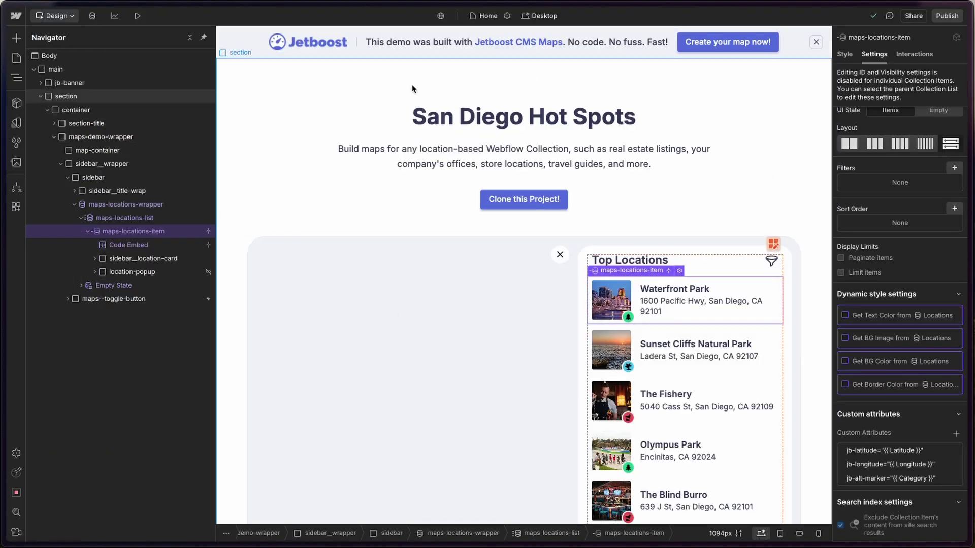
pyautogui.click(37, 304)
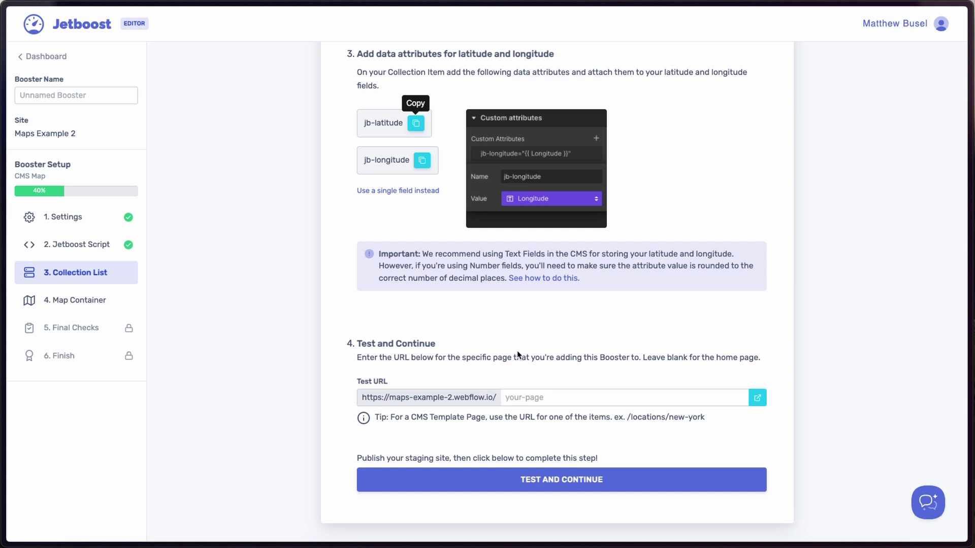
pyautogui.click(574, 397)
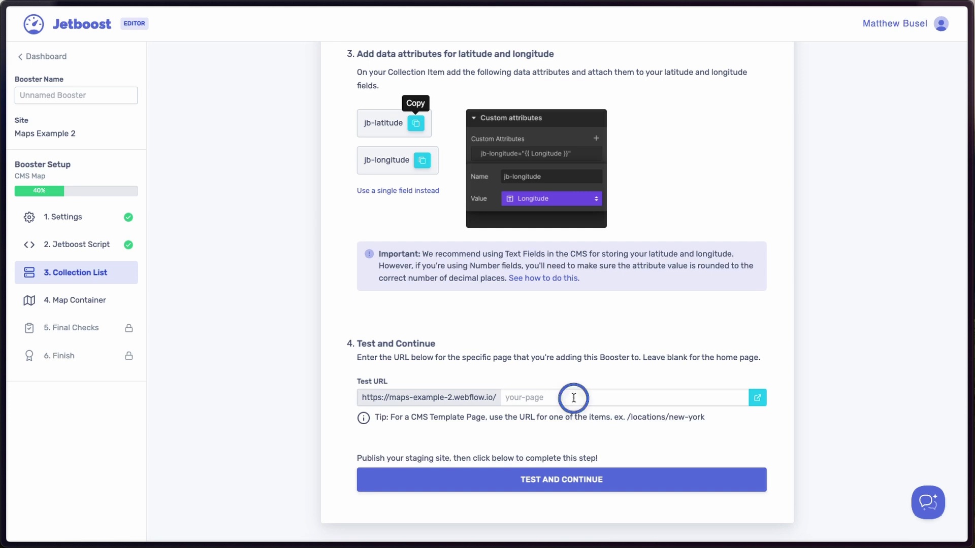
pyautogui.click(572, 477)
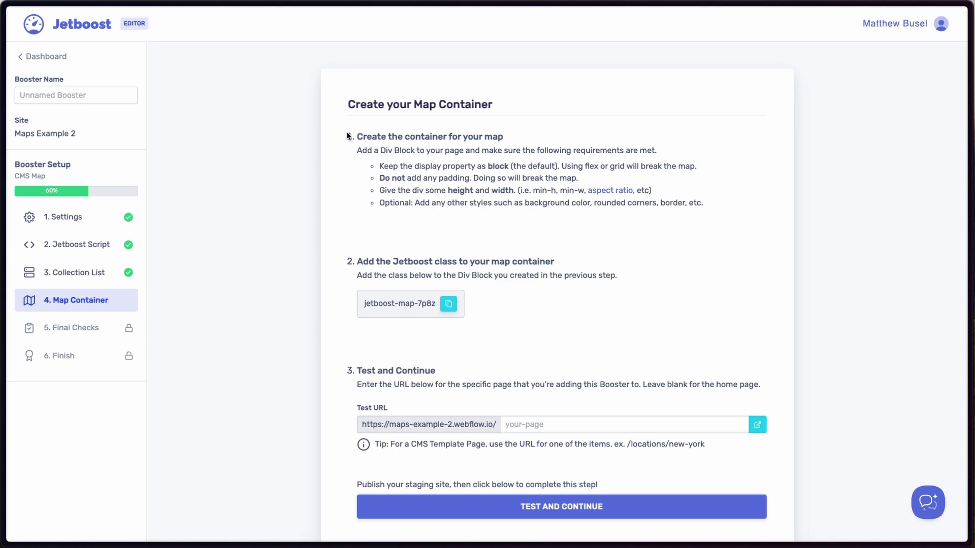
# Read the map container requirements, and view the San Diego Hot Spots demo map on the Jetboost website up close.
pyautogui.tripleClick(370, 136)
pyautogui.click(440, 178)
pyautogui.moveTo(2, 315)
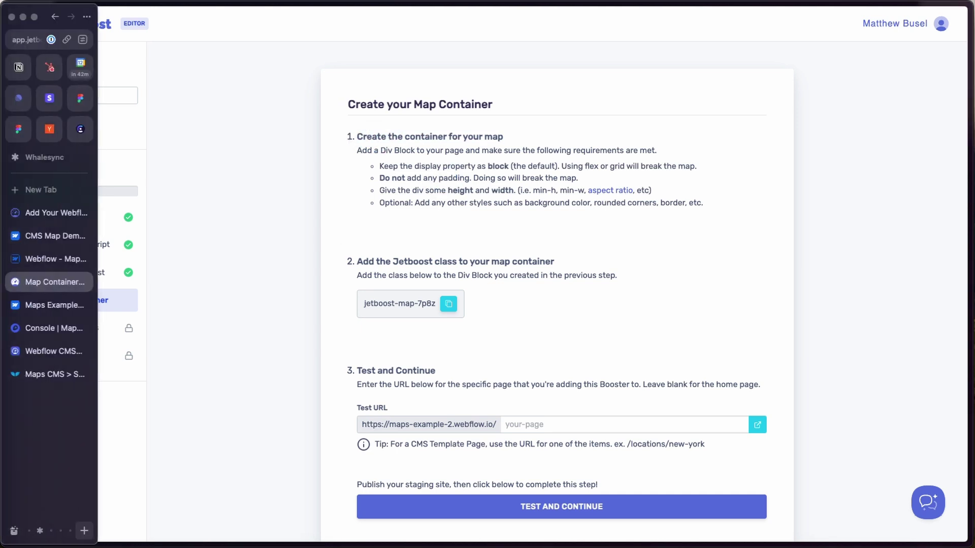
pyautogui.click(51, 213)
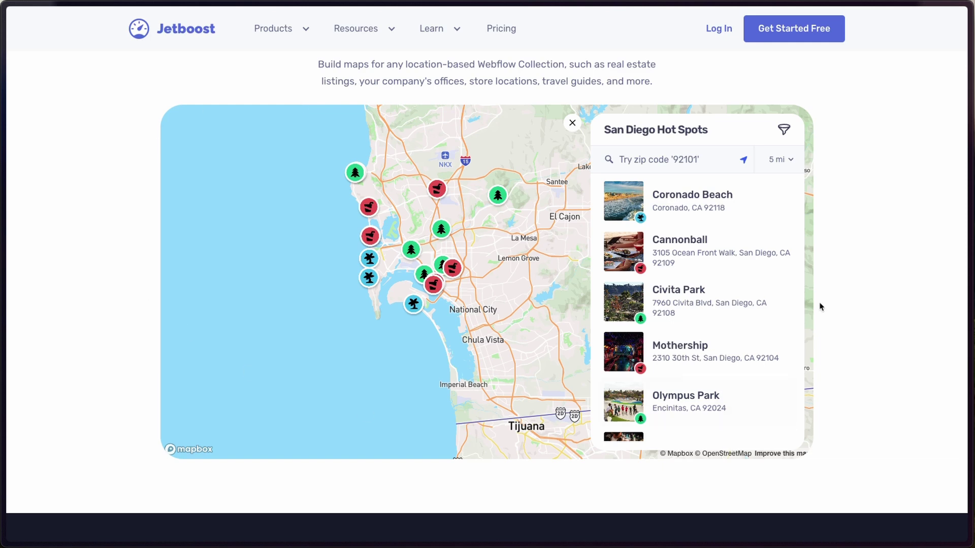
pyautogui.scroll(3, 409, 282)
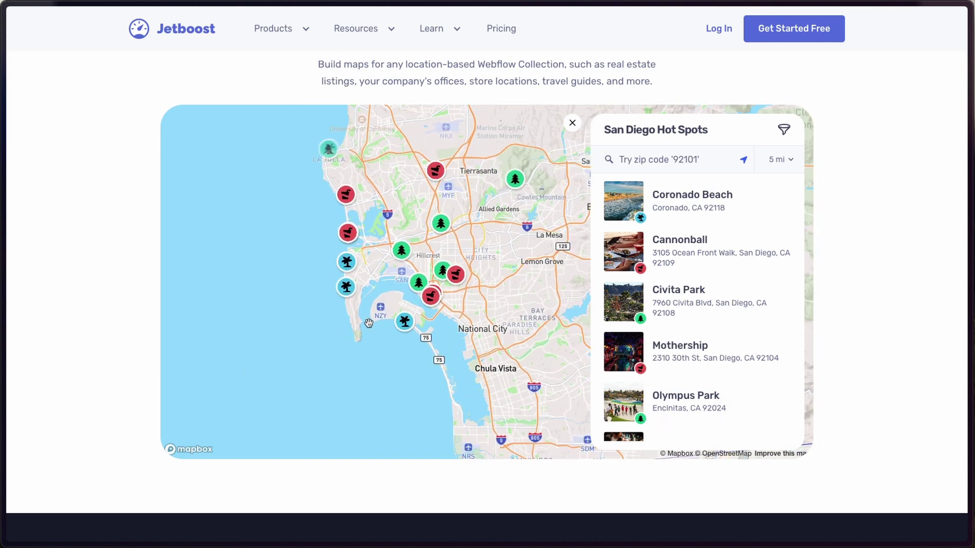
# Switch to the Webflow Designer and select the map-container div inside maps-demo-wrapper.
pyautogui.moveTo(2, 265)
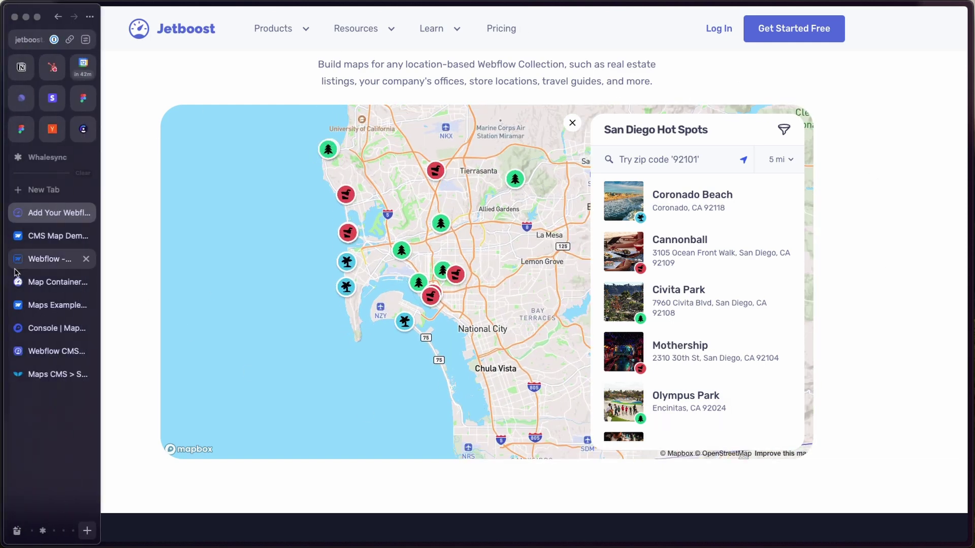
pyautogui.click(49, 262)
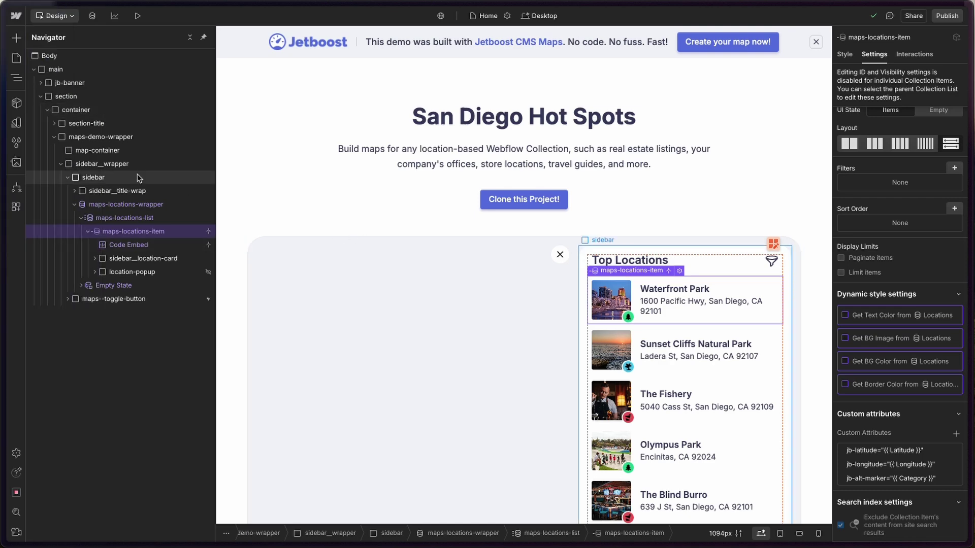
pyautogui.click(87, 150)
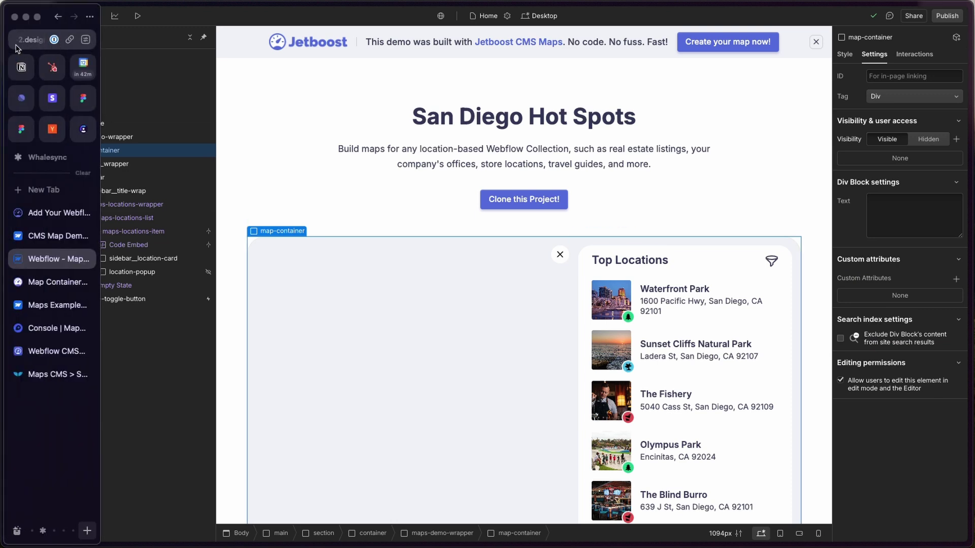
pyautogui.click(17, 37)
pyautogui.click(67, 79)
pyautogui.click(381, 201)
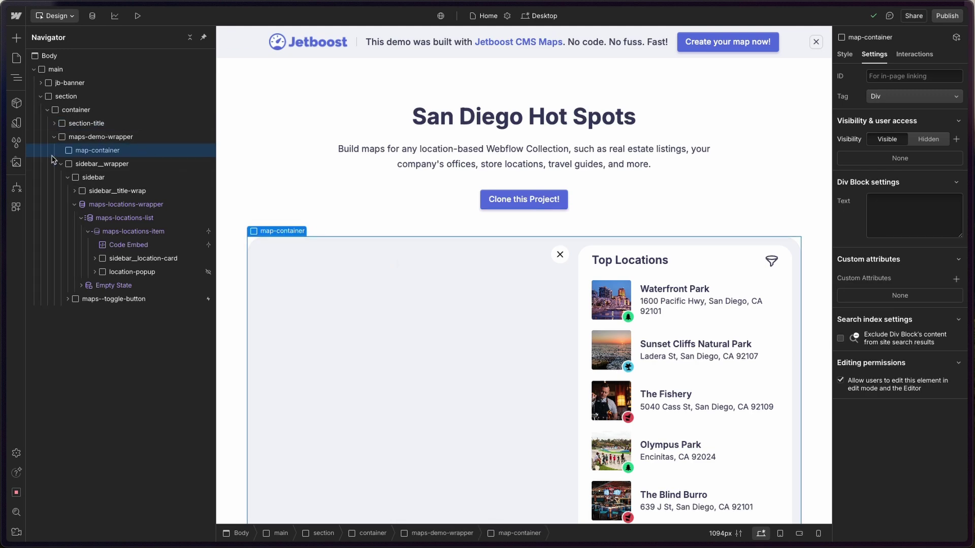
# Copy the class jetboost-map-7p8z from Jetboost's Map Container setup and return to the Webflow Designer.
pyautogui.click(45, 282)
pyautogui.click(446, 175)
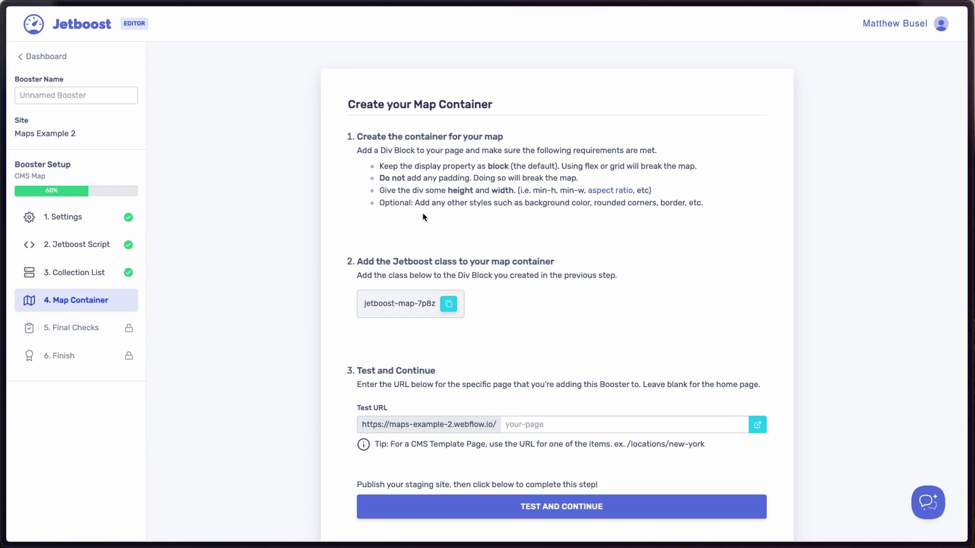
pyautogui.scroll(-1, 424, 217)
pyautogui.click(449, 276)
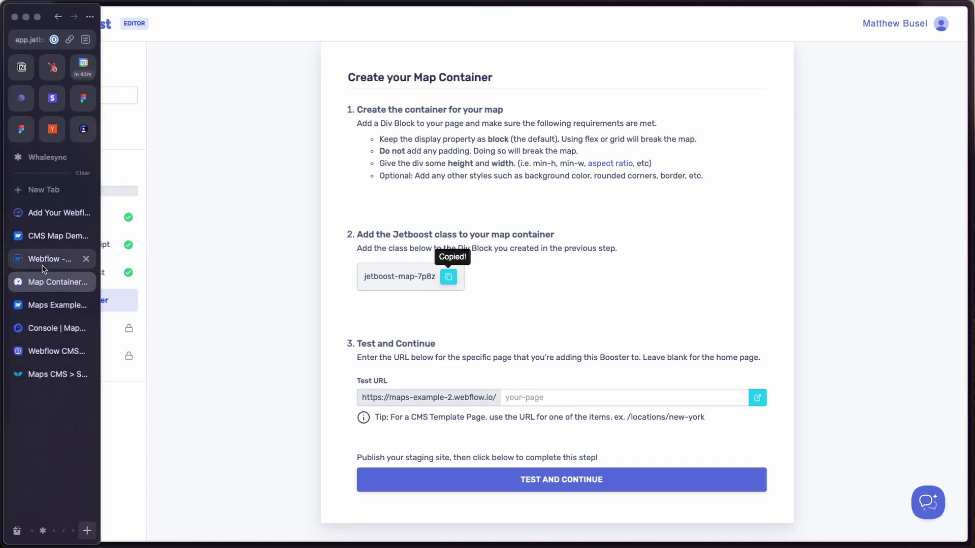
pyautogui.click(43, 268)
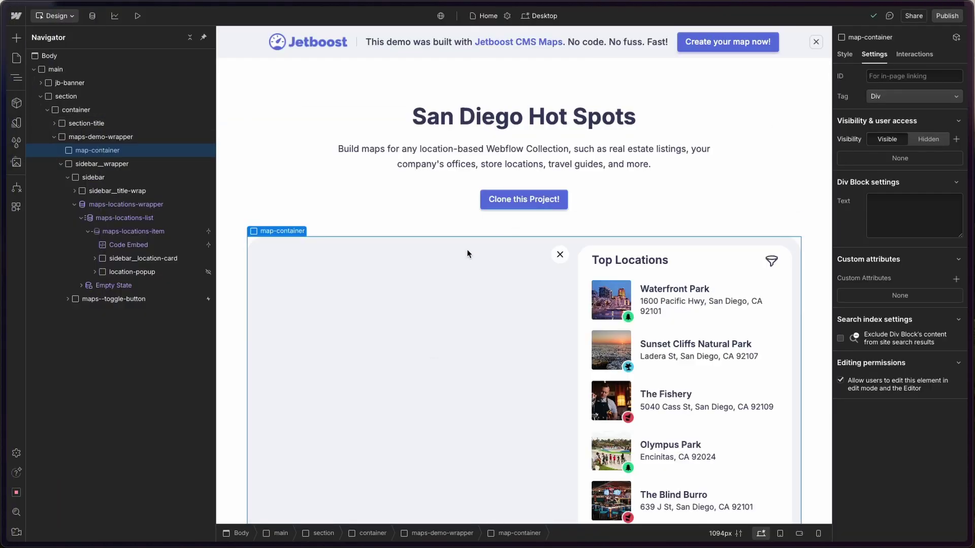
# Add the copied class jetboost-map-7p8z to the map-container div as a new combo class.
pyautogui.click(844, 54)
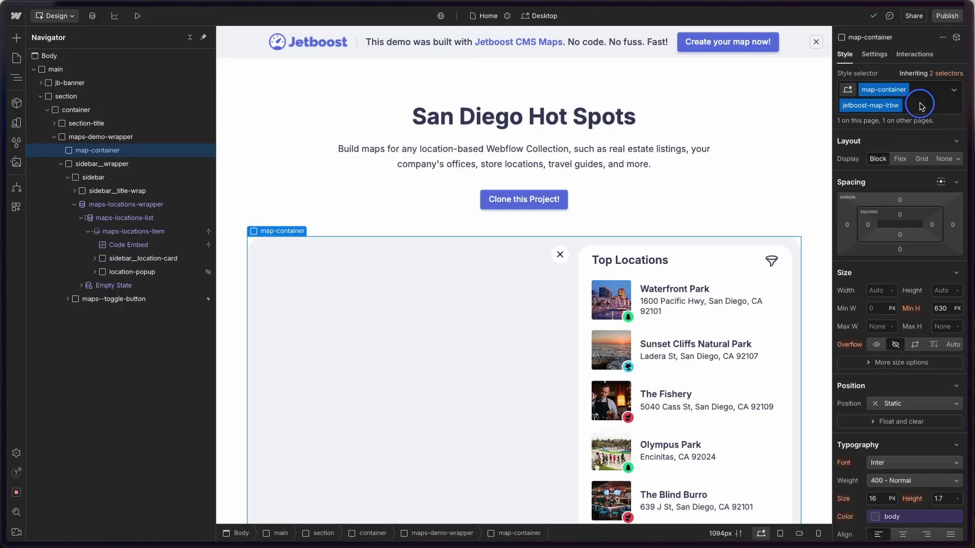
pyautogui.click(919, 103)
pyautogui.hotkey('ctrl', 'v')
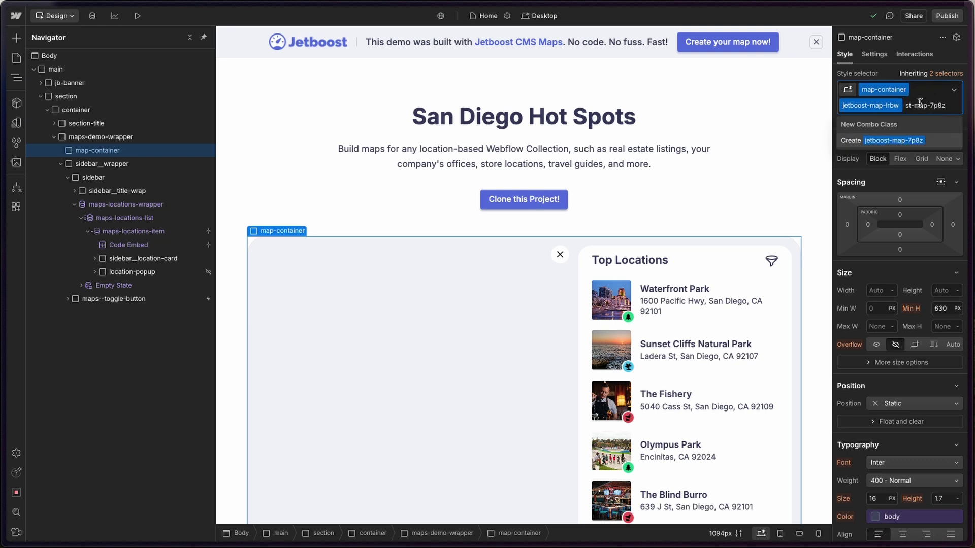
pyautogui.click(910, 141)
# Publish the site to the staging domain maps-example-2.webflow.io and switch back to Jetboost's Map Container setup.
pyautogui.click(947, 16)
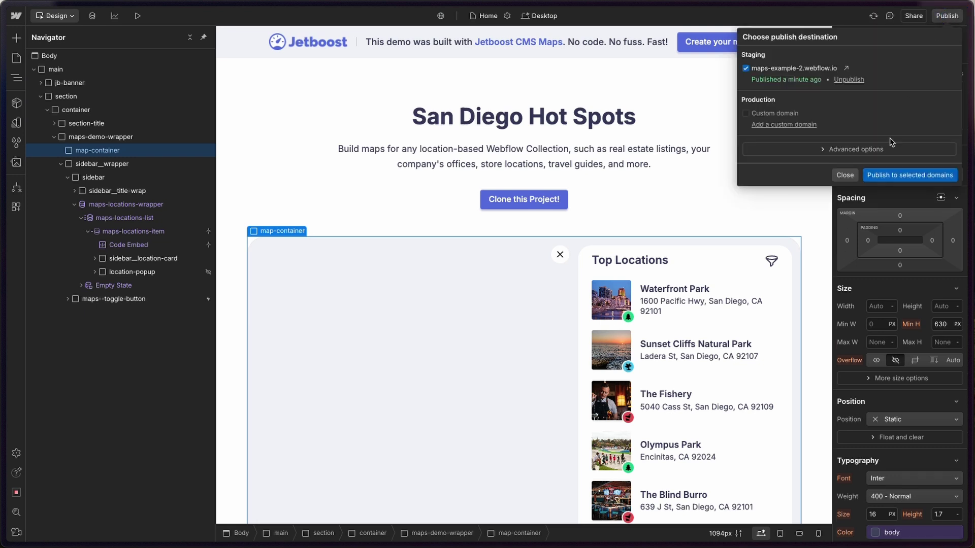
pyautogui.click(895, 174)
pyautogui.moveTo(4, 282)
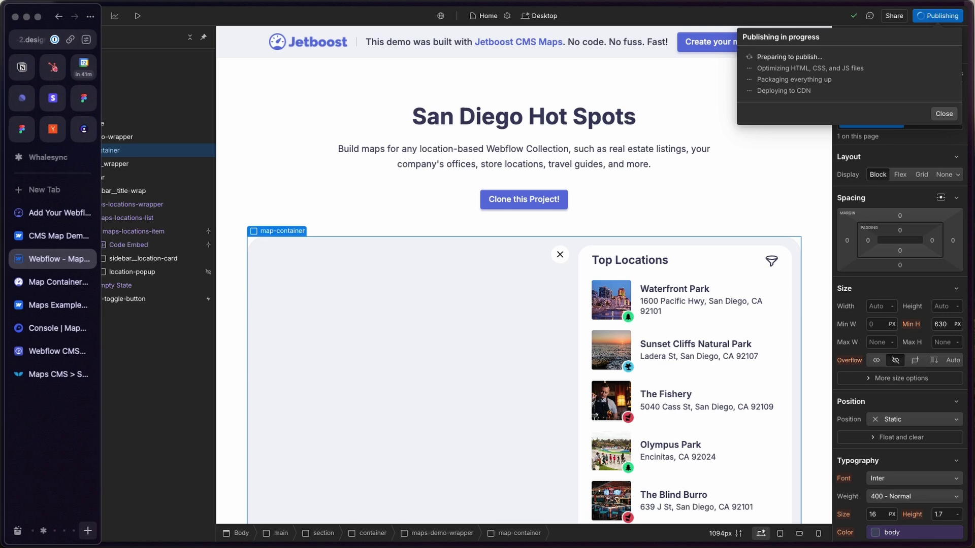
pyautogui.click(53, 282)
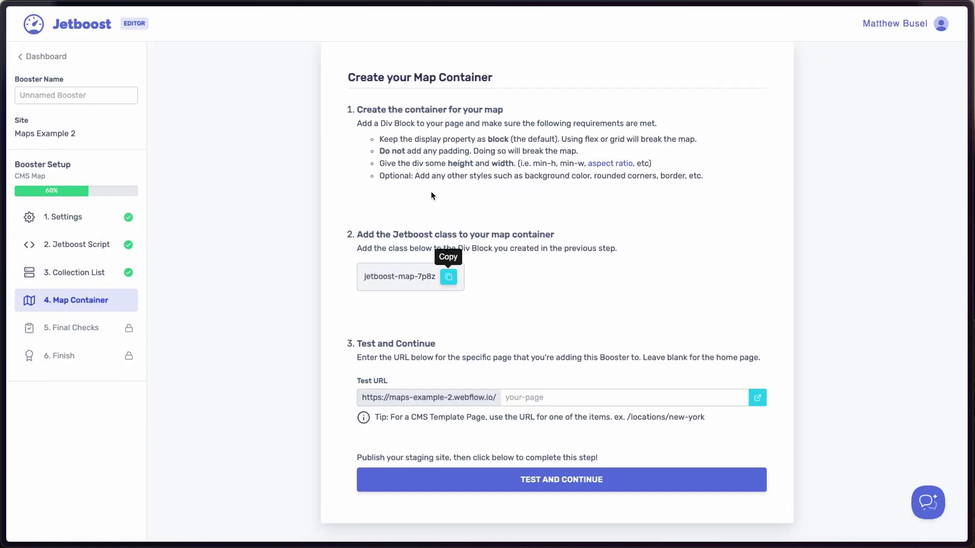
# Test the map container setup and continue through Final Checks to finish the CMS Map booster.
pyautogui.moveTo(2, 285)
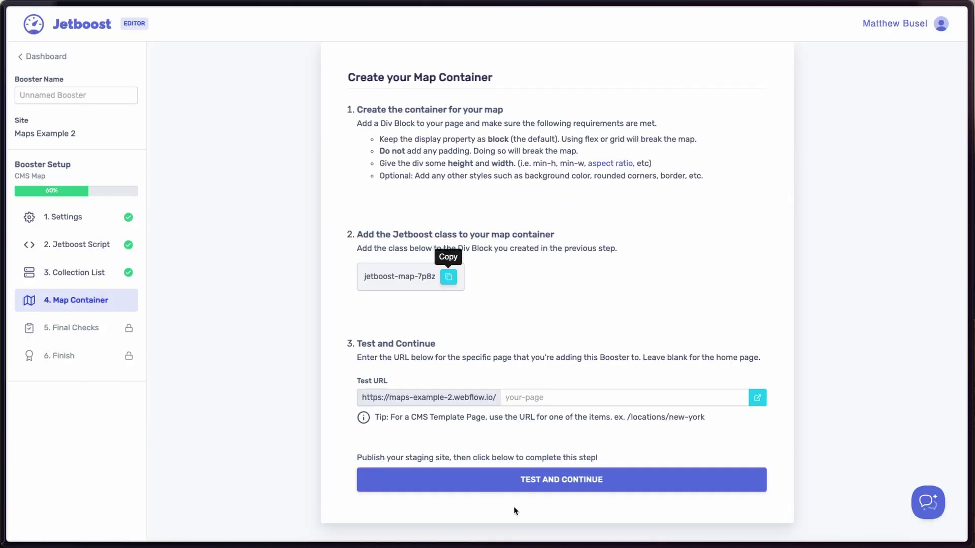
pyautogui.click(570, 486)
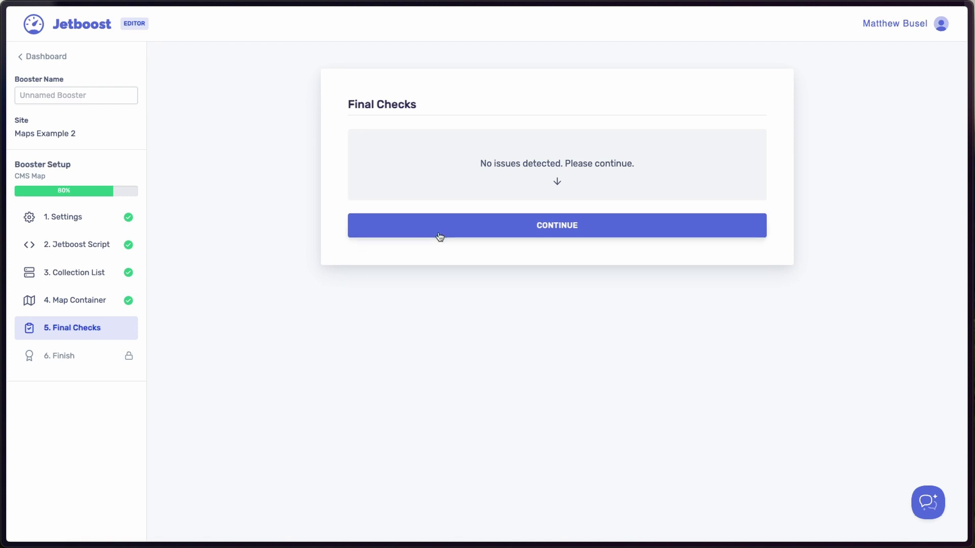
pyautogui.click(533, 226)
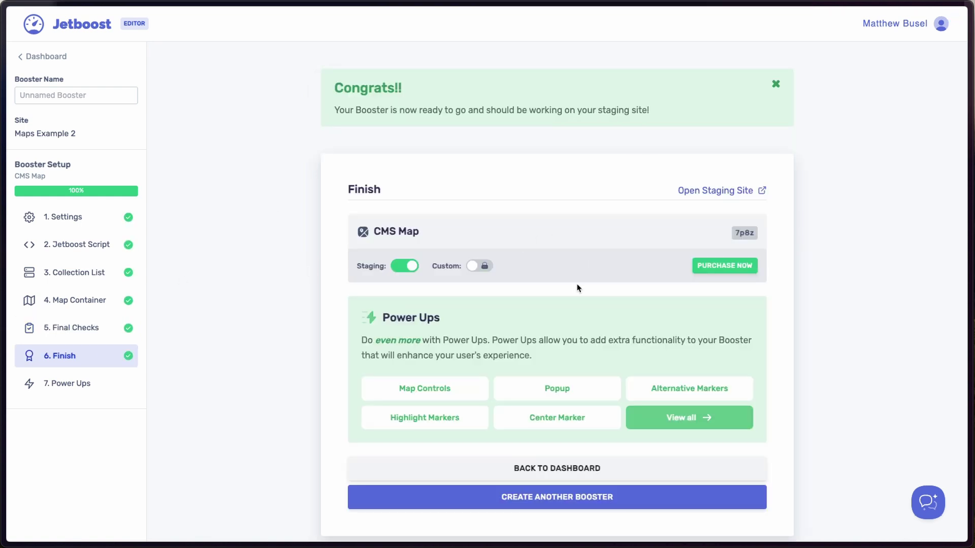
# Open the staging site and examine the map's location markers and the Top Locations list.
pyautogui.scroll(-1, 493, 209)
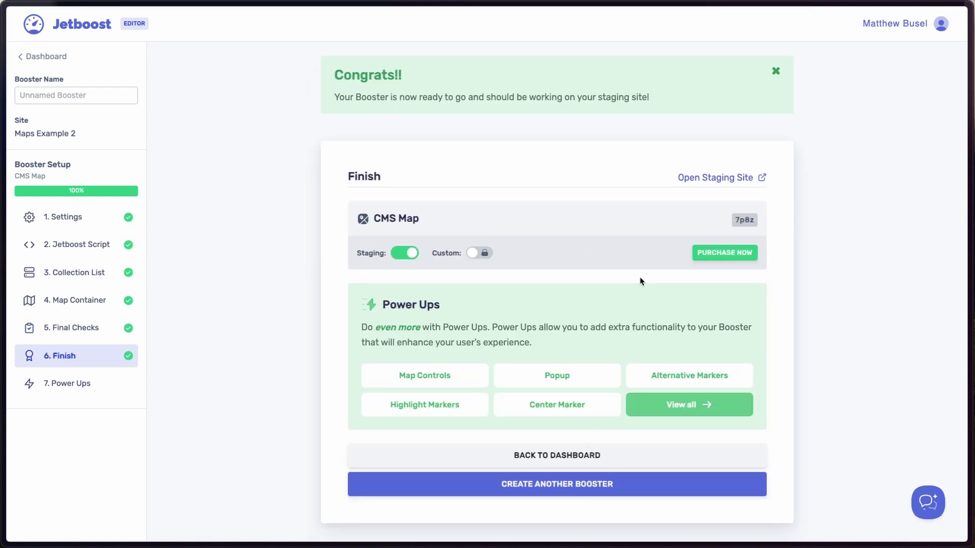
pyautogui.click(713, 178)
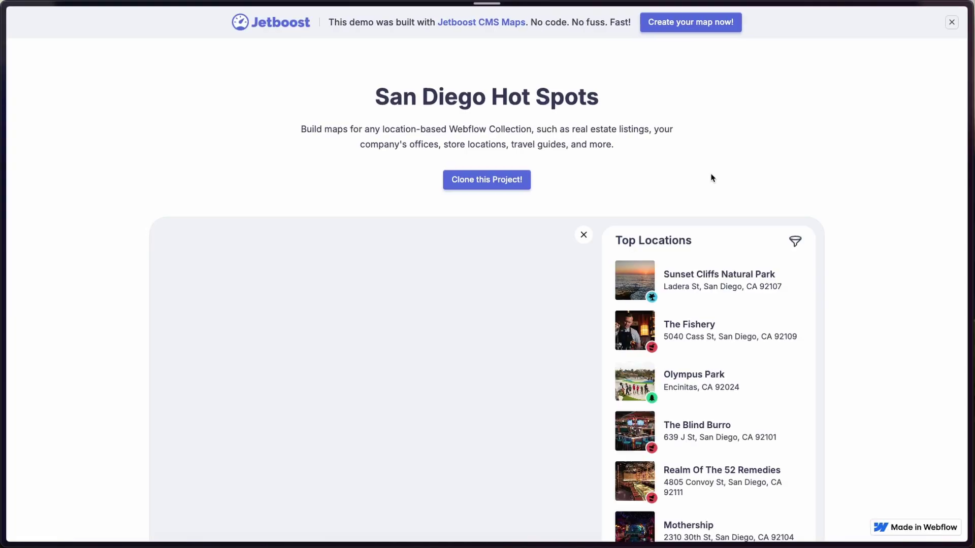
pyautogui.scroll(-2, 721, 139)
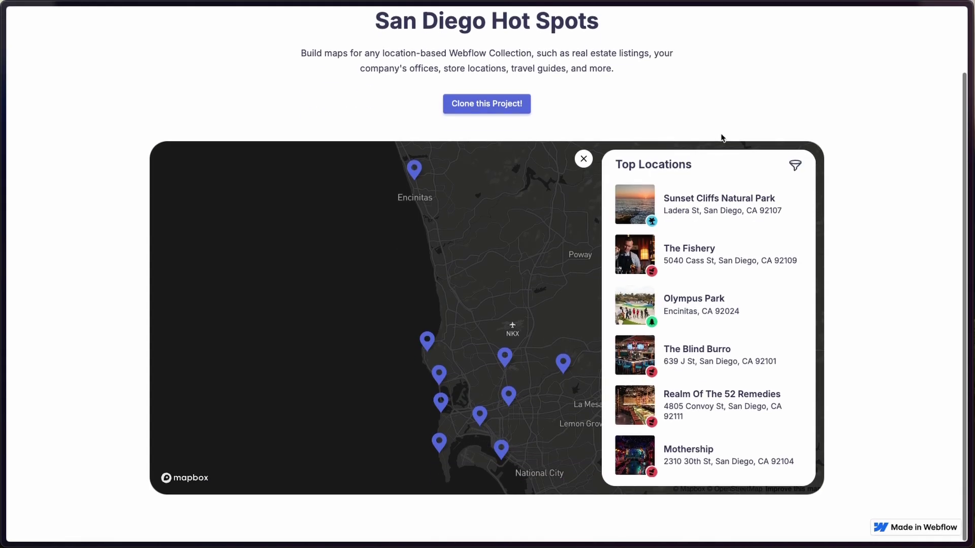
pyautogui.moveTo(424, 264); pyautogui.dragTo(414, 218)
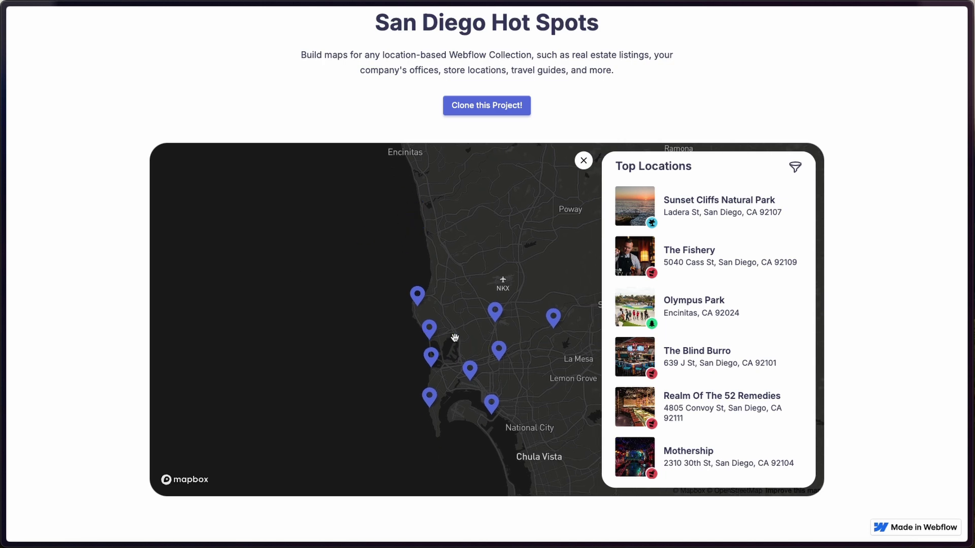
pyautogui.scroll(2, 455, 339)
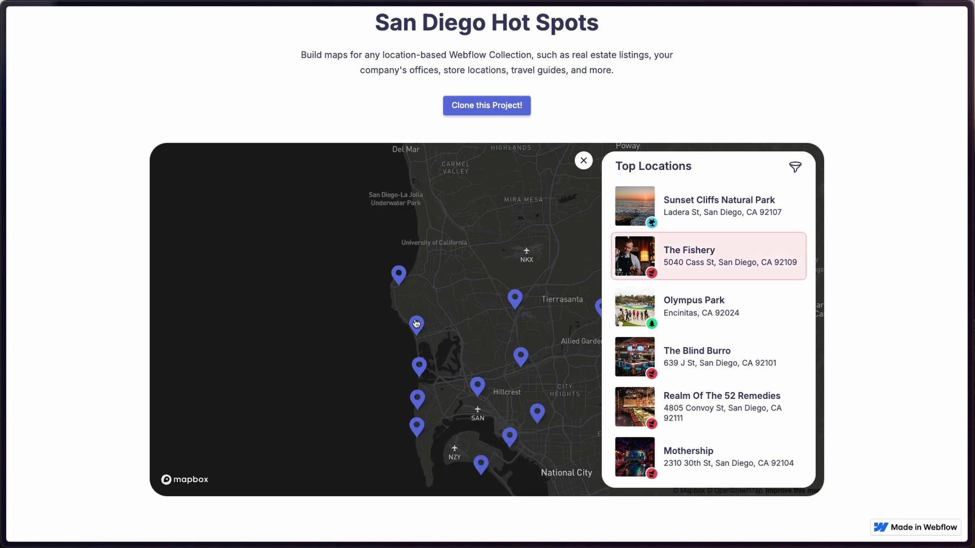
pyautogui.moveTo(436, 304); pyautogui.dragTo(386, 294)
pyautogui.scroll(5, 386, 294)
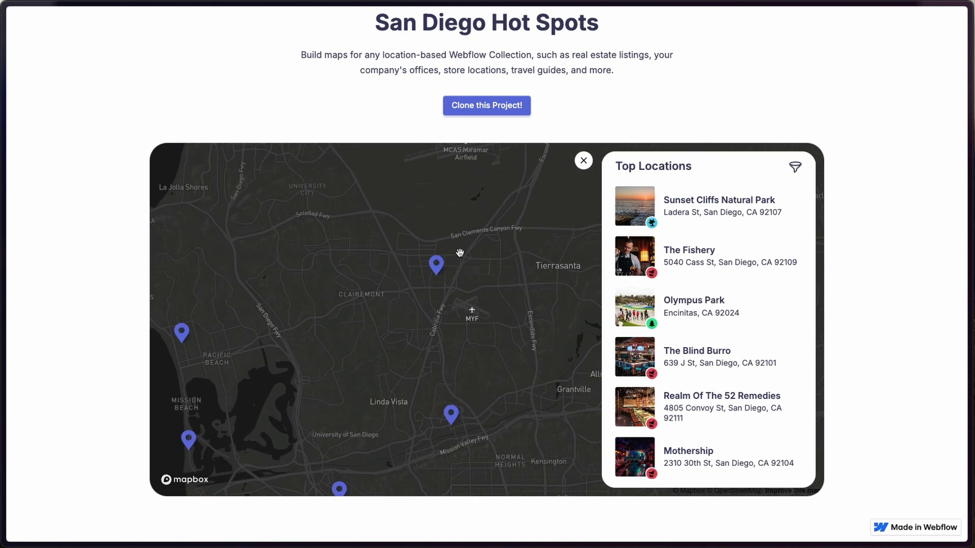
pyautogui.scroll(5, 460, 253)
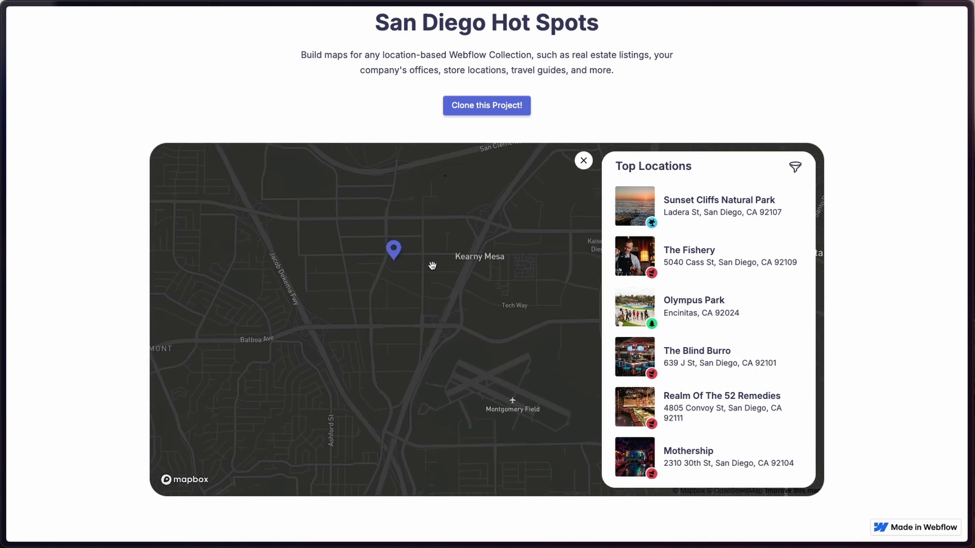
pyautogui.moveTo(432, 265); pyautogui.dragTo(501, 265)
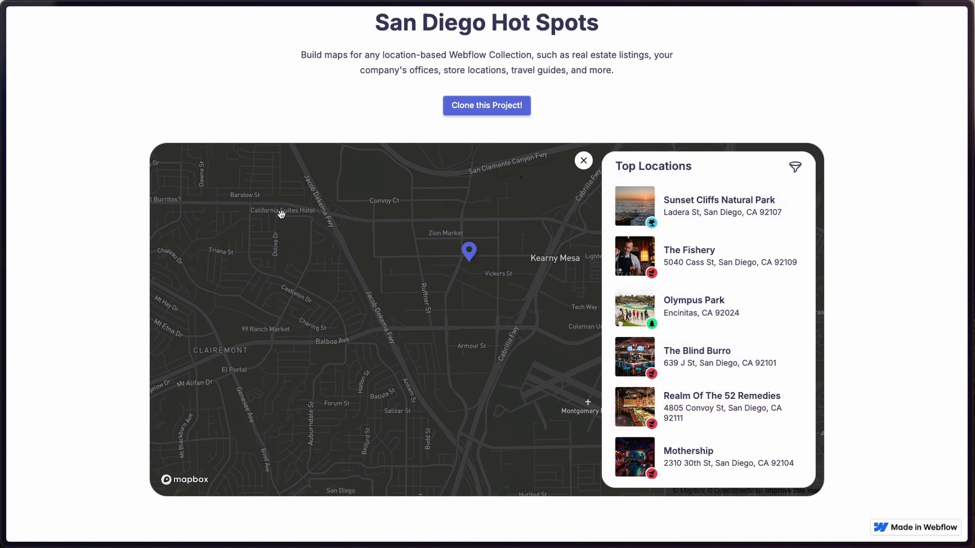
pyautogui.scroll(1, 315, 86)
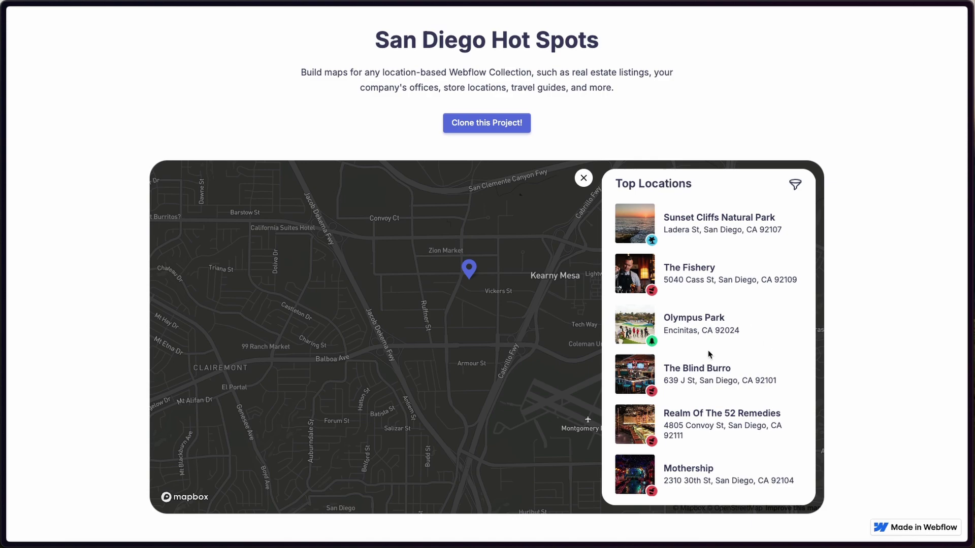
pyautogui.scroll(-10, 709, 354)
pyautogui.scroll(5, 709, 354)
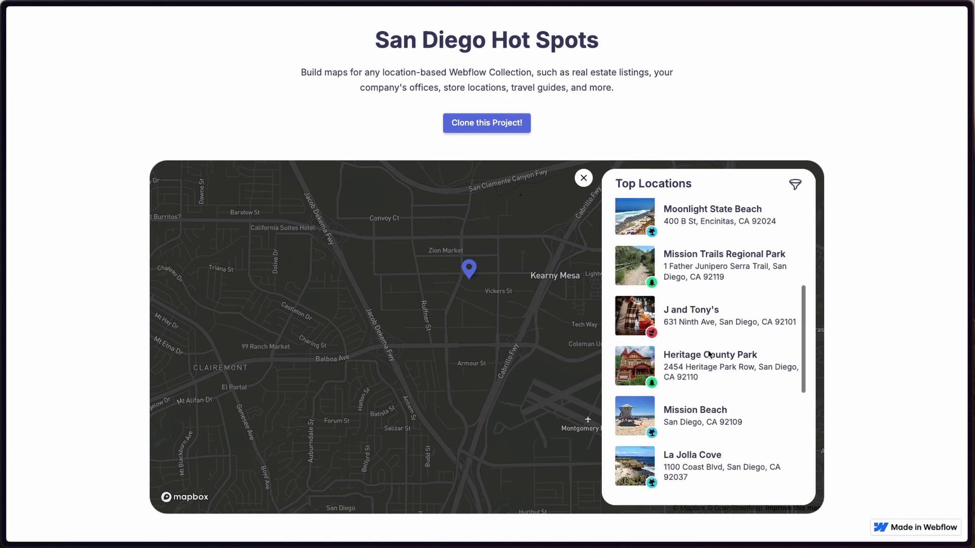
pyautogui.scroll(6, 709, 354)
pyautogui.click(445, 390)
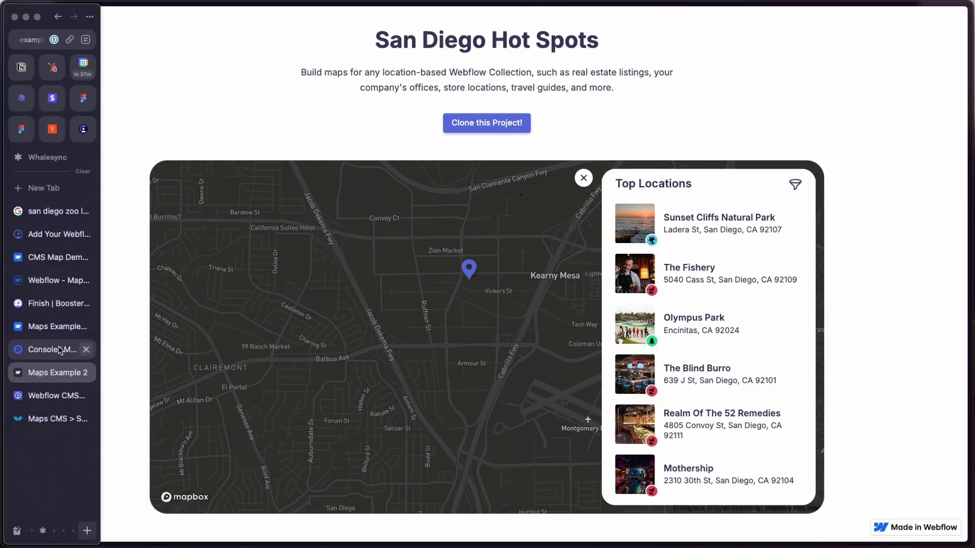
# Switch to the Webflow CMS Map (Demo) page in Notion and rename the Cannonball location to Cannonball Z.
pyautogui.click(47, 402)
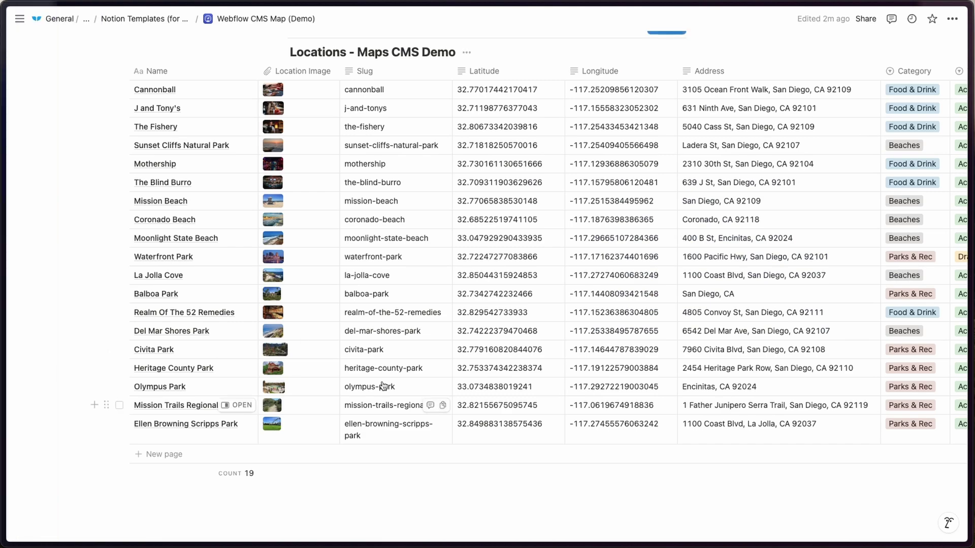
pyautogui.scroll(3, 284, 274)
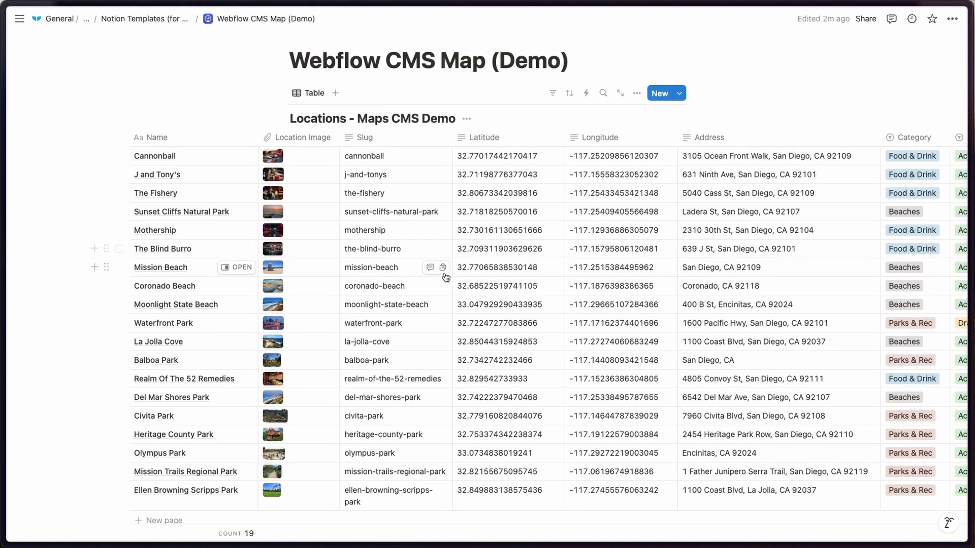
pyautogui.scroll(-3, 428, 291)
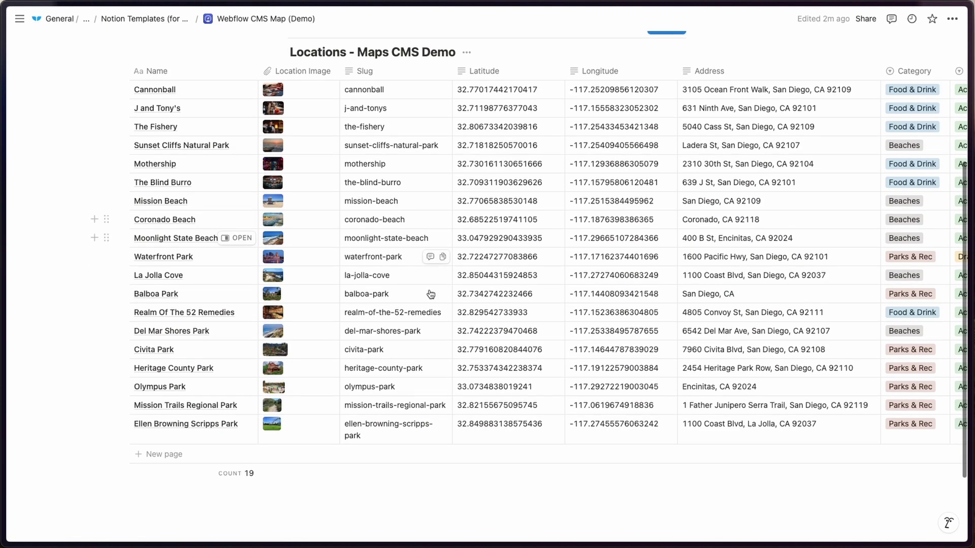
pyautogui.hscroll(5, 444, 341)
pyautogui.hscroll(-5, 445, 342)
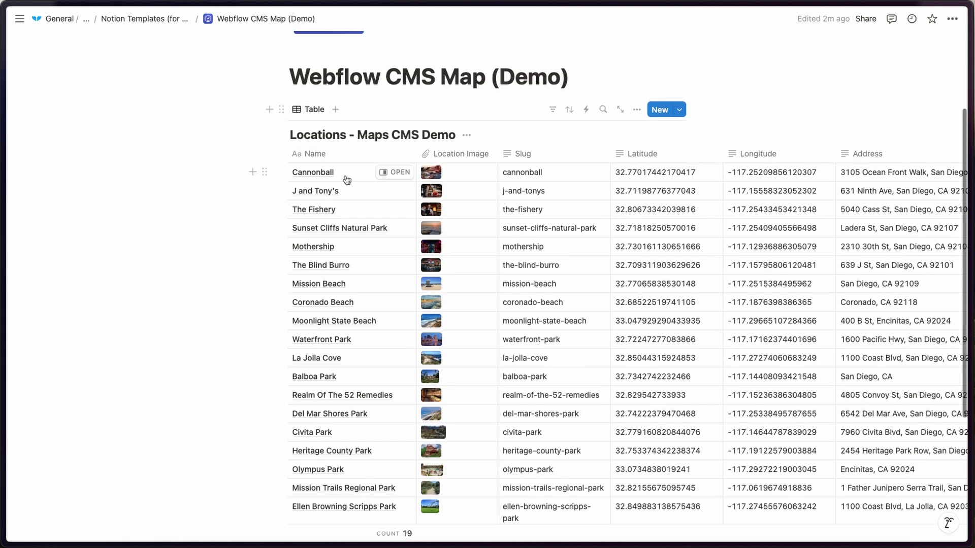
pyautogui.click(344, 173)
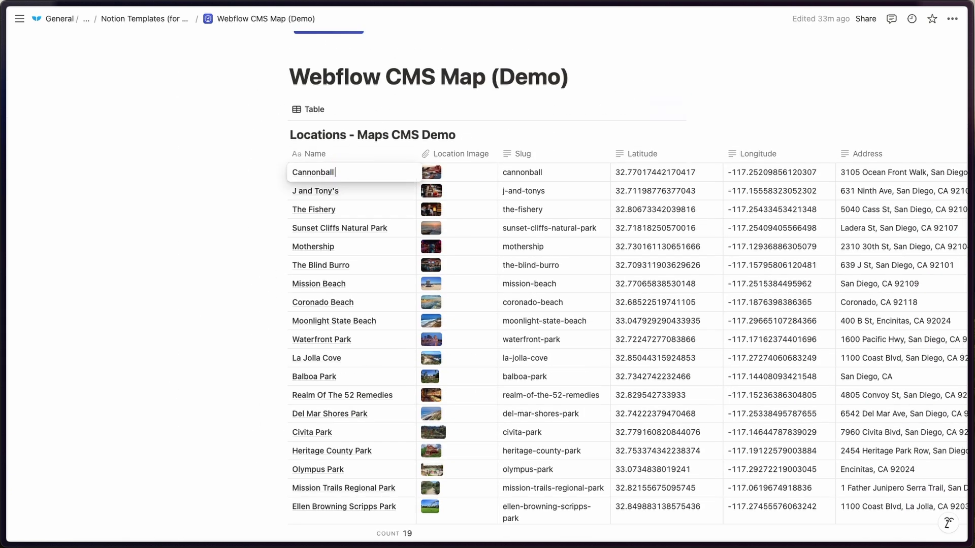
pyautogui.write('Z')
pyautogui.press('Escape')
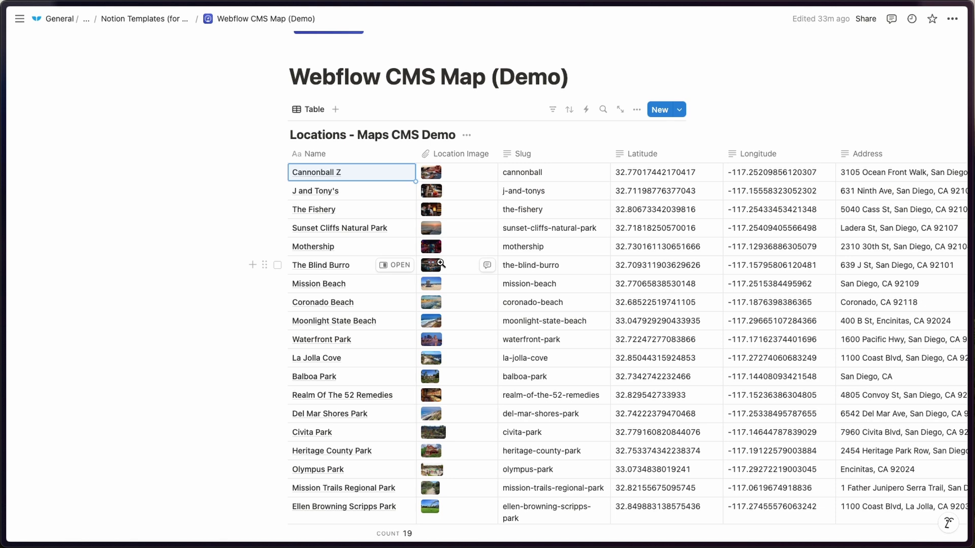
# Open and close the Location Image attachment options of the Cannonball Z row.
pyautogui.click(432, 172)
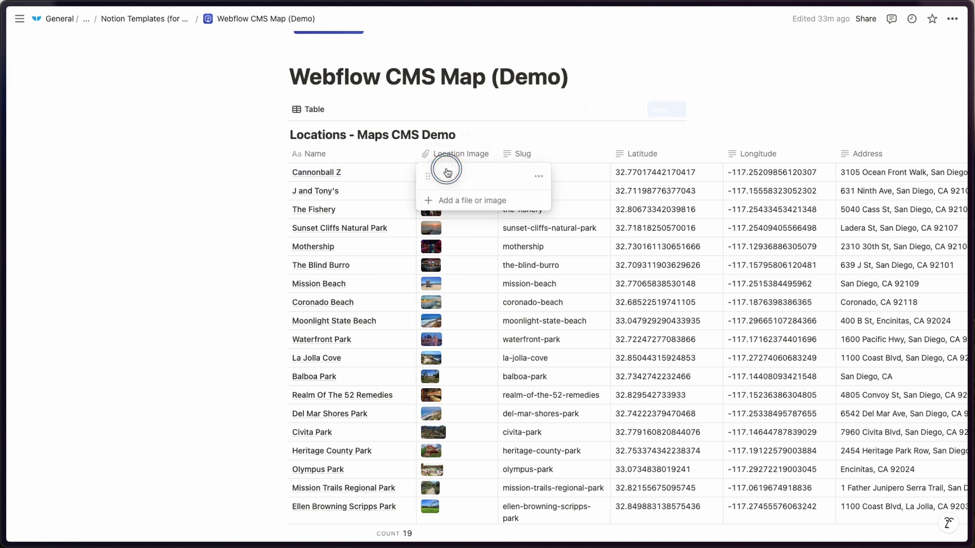
pyautogui.click(228, 275)
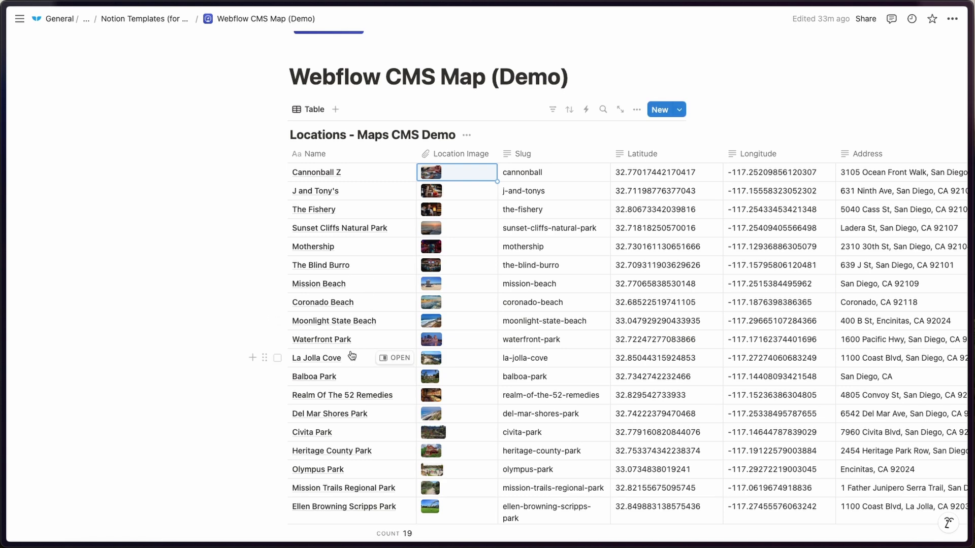
# Add a new entry to the Locations table named San Diego Zoo with the slug san-diego-zoo.
pyautogui.scroll(-5, 352, 355)
pyautogui.click(330, 352)
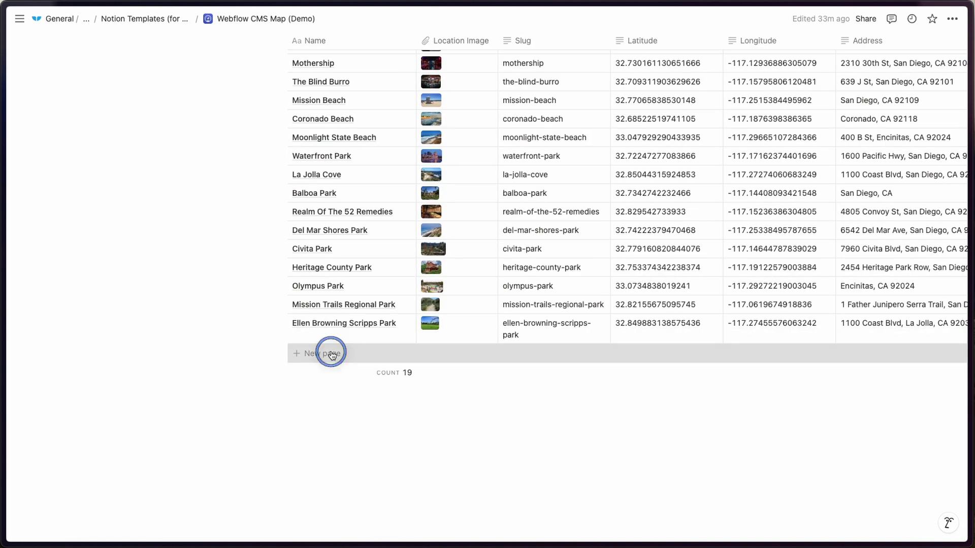
pyautogui.write('San Diego Zoo')
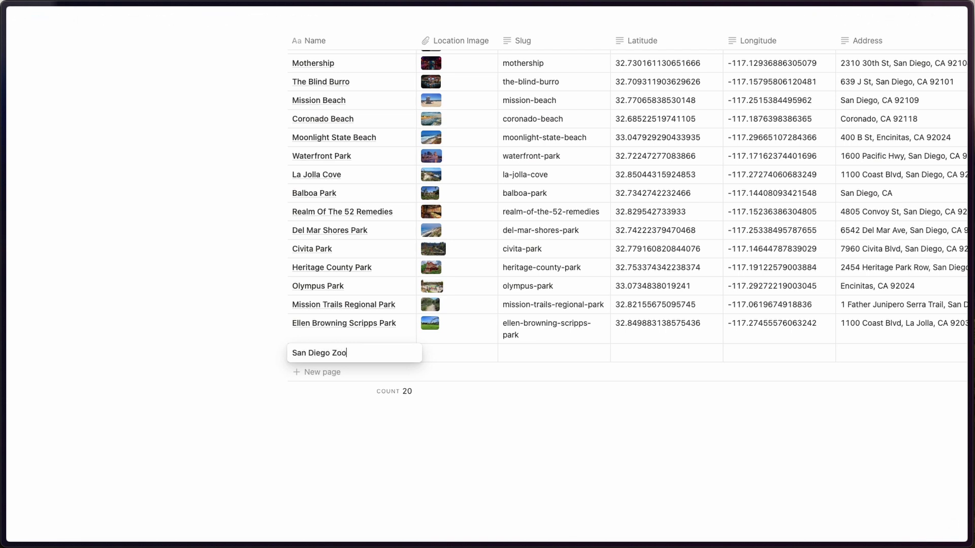
pyautogui.press('Tab')
pyautogui.write('san')
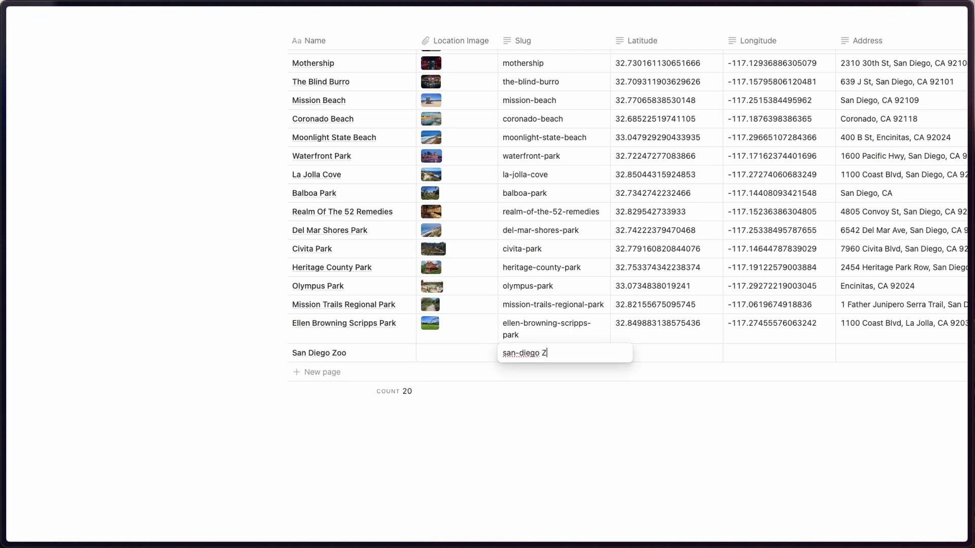
pyautogui.write('-diego-zoo')
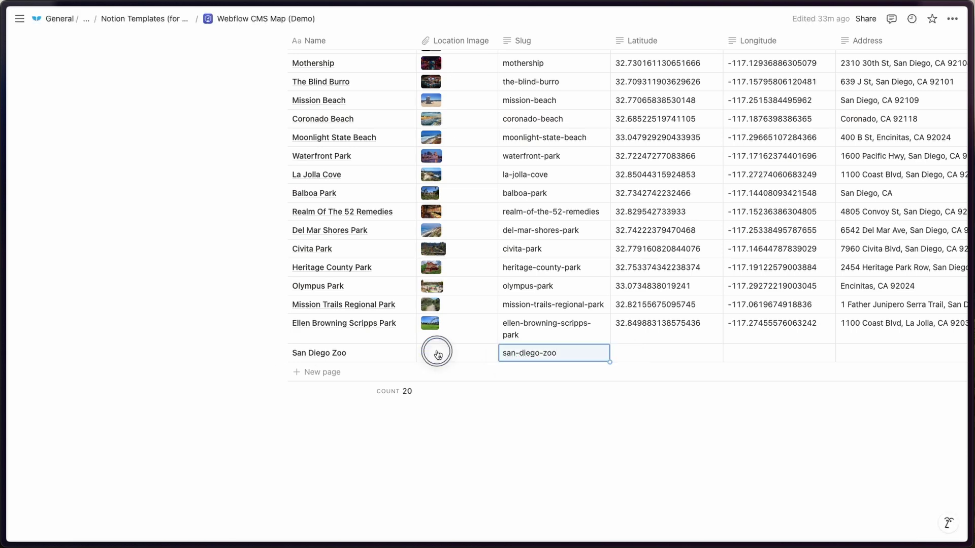
# Upload zoo.jpg from the Desktop as the Location Image of the San Diego Zoo entry.
pyautogui.click(435, 353)
pyautogui.click(443, 398)
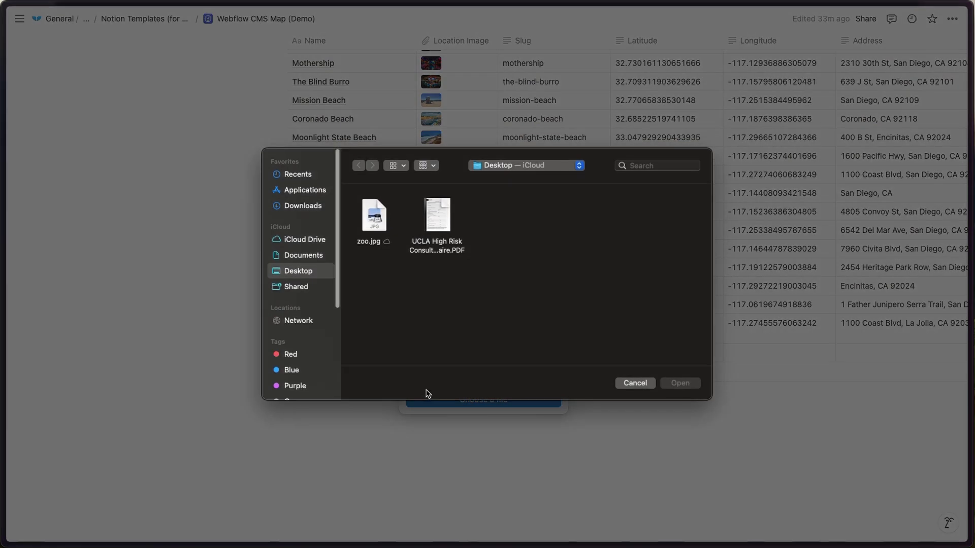
pyautogui.click(377, 225)
pyautogui.doubleClick(376, 225)
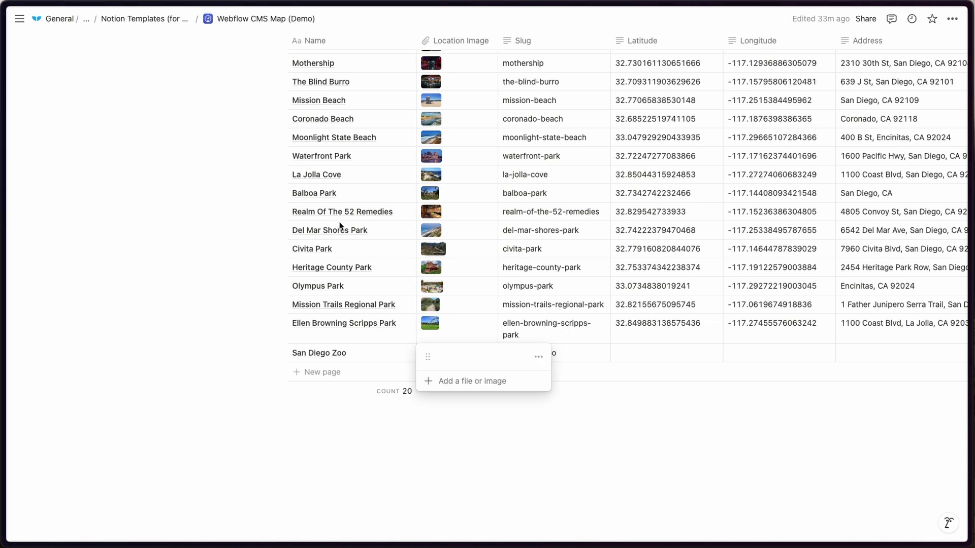
pyautogui.click(648, 346)
# Set the San Diego Zoo entry's latitude to 32.7360 and its longitude to -117.1510.
pyautogui.click(644, 351)
pyautogui.write('32.7360')
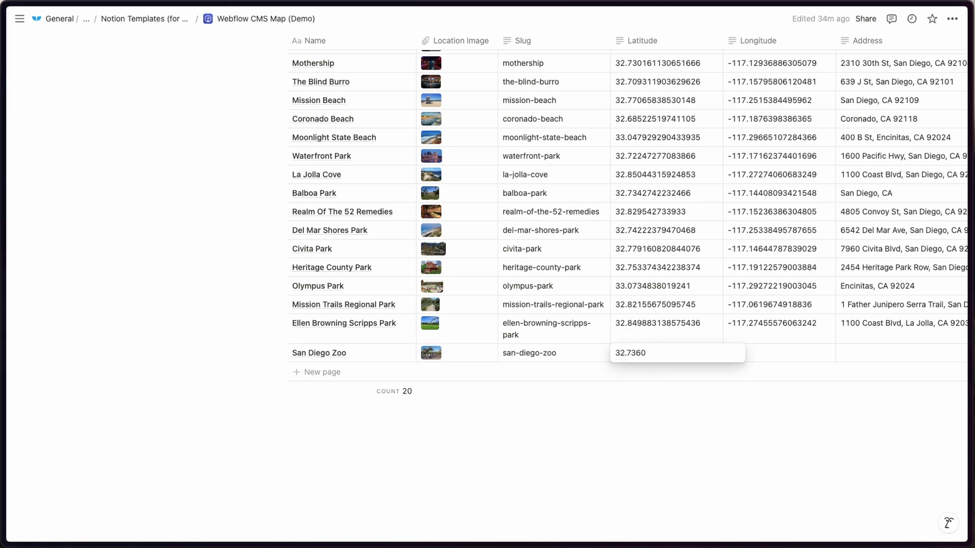
pyautogui.click(759, 355)
pyautogui.write('-117.1510')
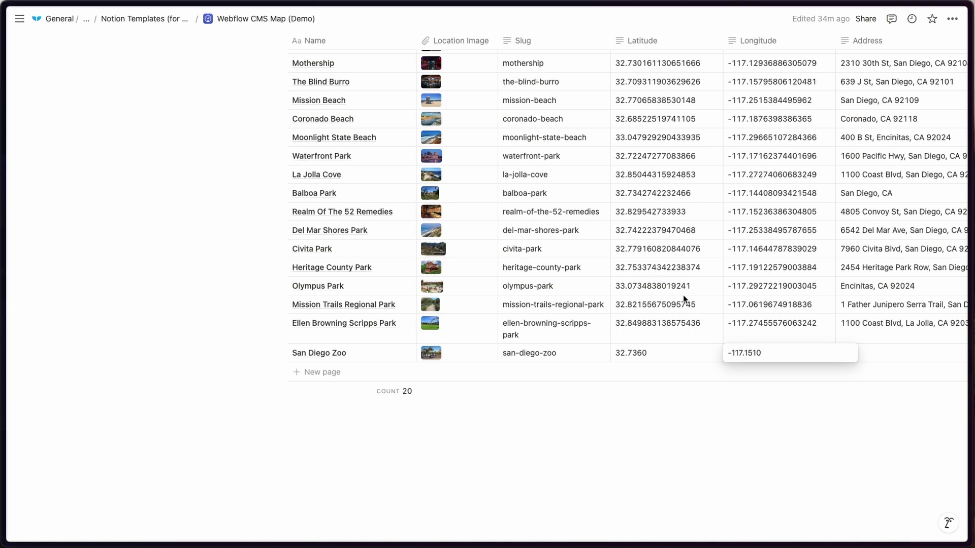
# Enter the zoo's full street address in the Address field of the San Diego Zoo entry.
pyautogui.click(888, 350)
pyautogui.click(889, 350)
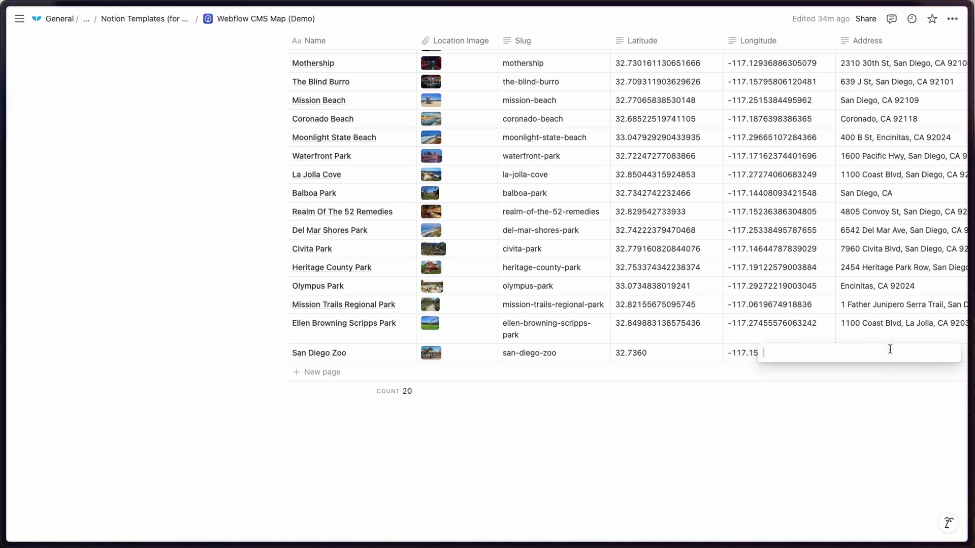
pyautogui.write('2920 Zoo Dr, San Diego, CA 92101')
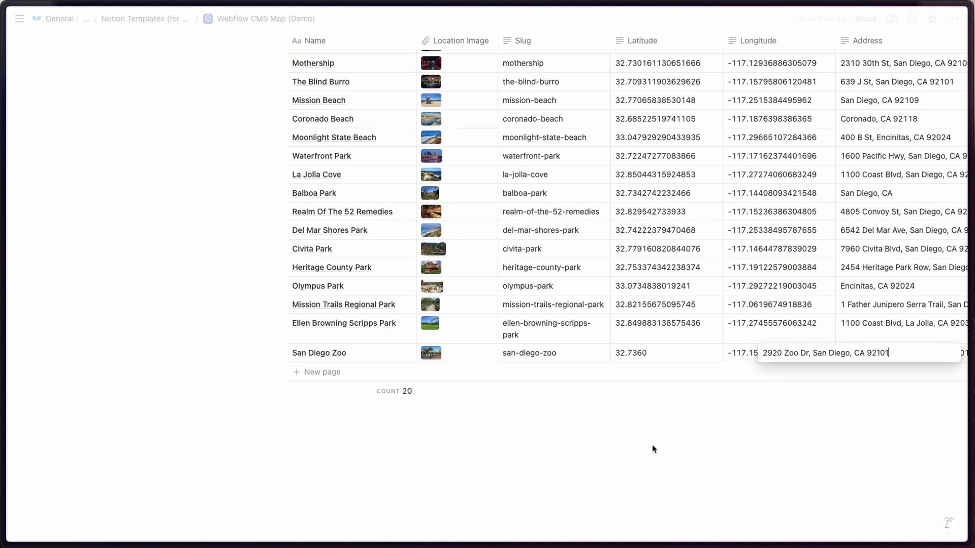
pyautogui.press('Escape')
# Set the San Diego Zoo entry's Category to Parks & Rec and its Webflow Status to Active.
pyautogui.hscroll(3, 612, 339)
pyautogui.hscroll(5, 612, 339)
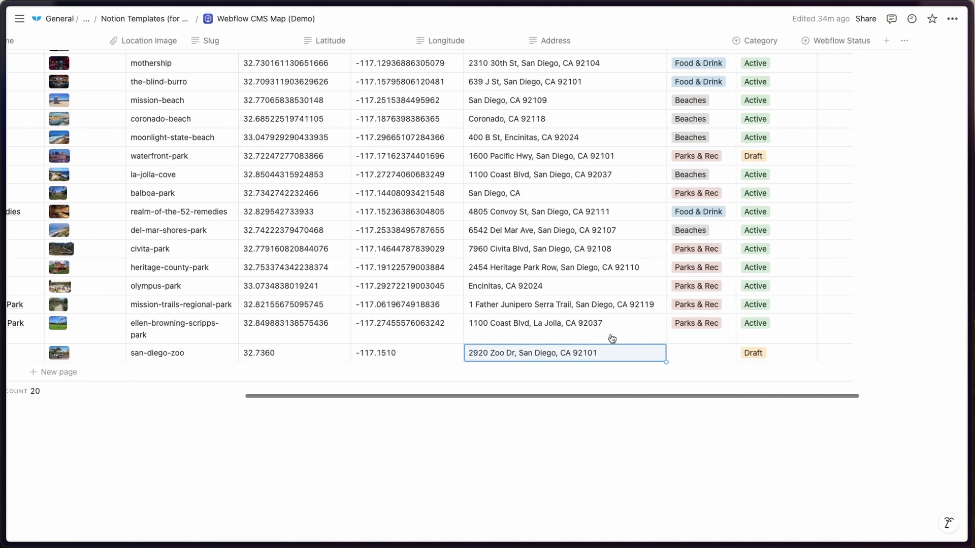
pyautogui.click(679, 354)
pyautogui.click(688, 395)
pyautogui.click(745, 354)
pyautogui.click(756, 391)
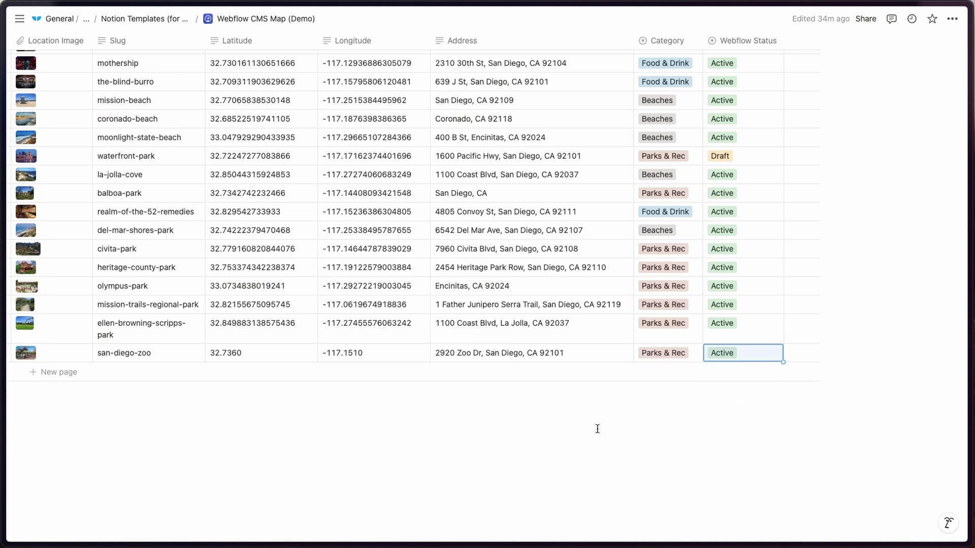
pyautogui.click(596, 428)
pyautogui.hscroll(-3, 459, 344)
pyautogui.hscroll(4, 459, 344)
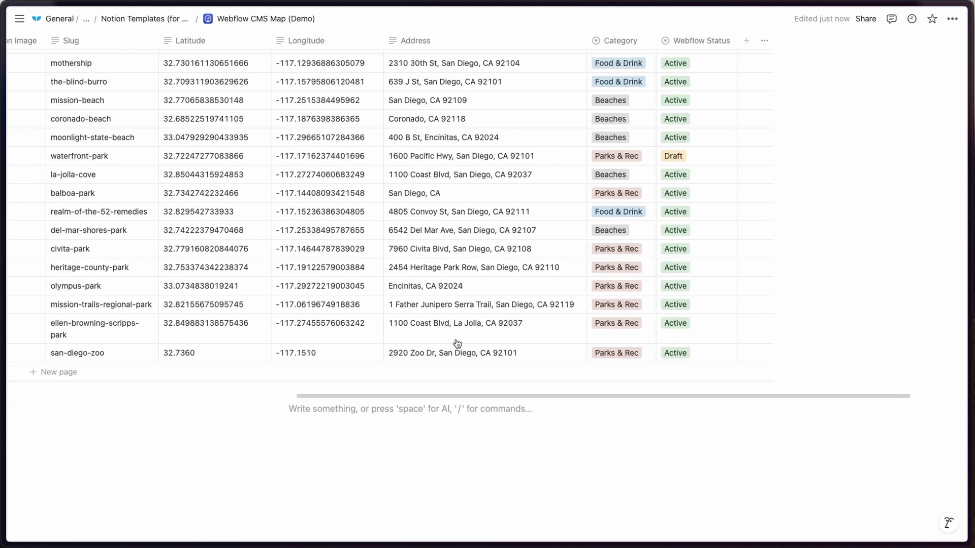
# Switch to the published Maps Example 2 site and reload it to check the map for the San Diego Zoo location.
pyautogui.hscroll(-6, 457, 344)
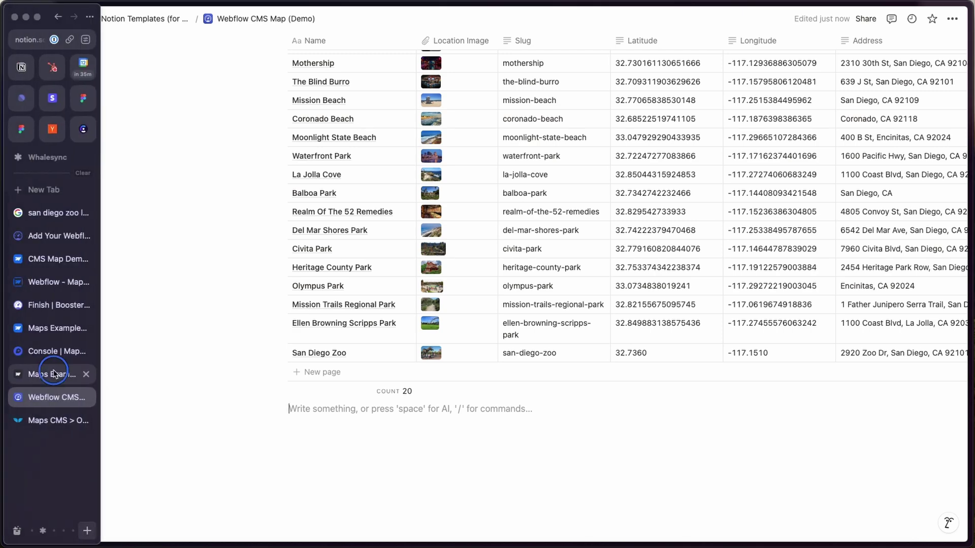
pyautogui.click(32, 375)
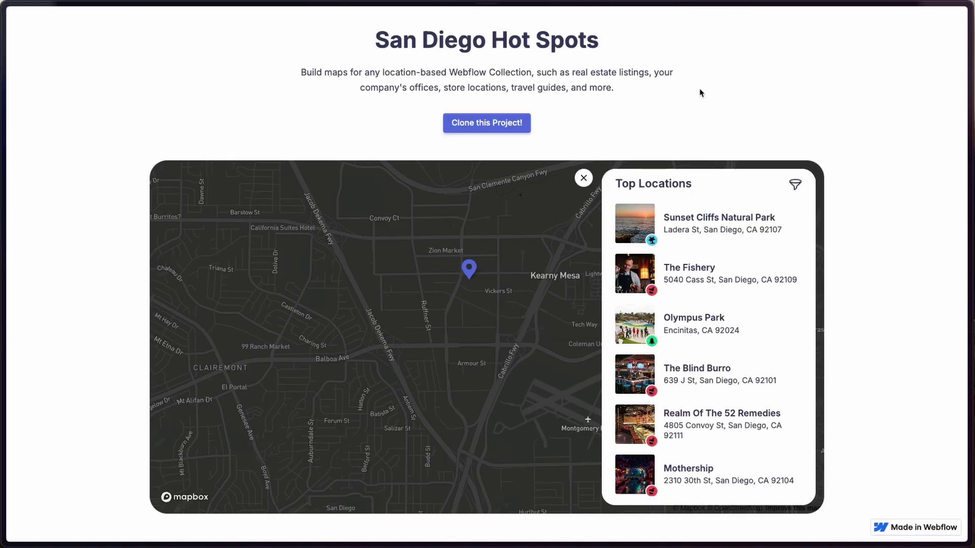
pyautogui.press('super+r')
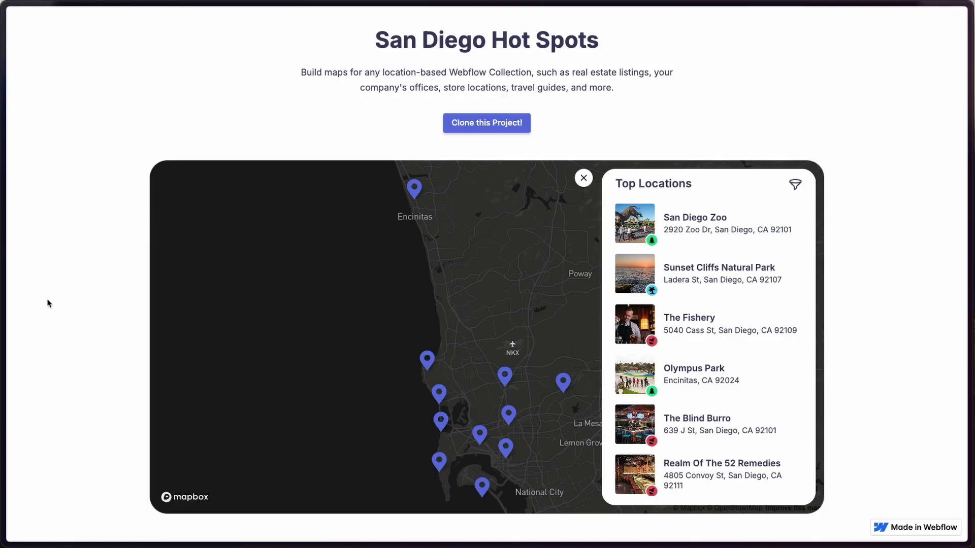
# Switch to Whalesync and review the Maps CMS table mapping between Webflow Locations and Notion's Locations - Maps CMS Demo.
pyautogui.moveTo(2, 330)
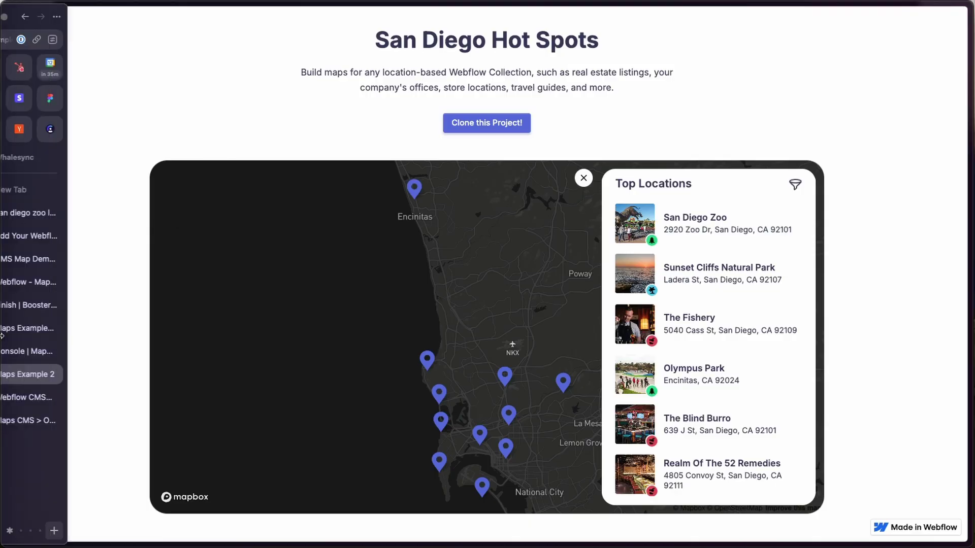
pyautogui.click(50, 420)
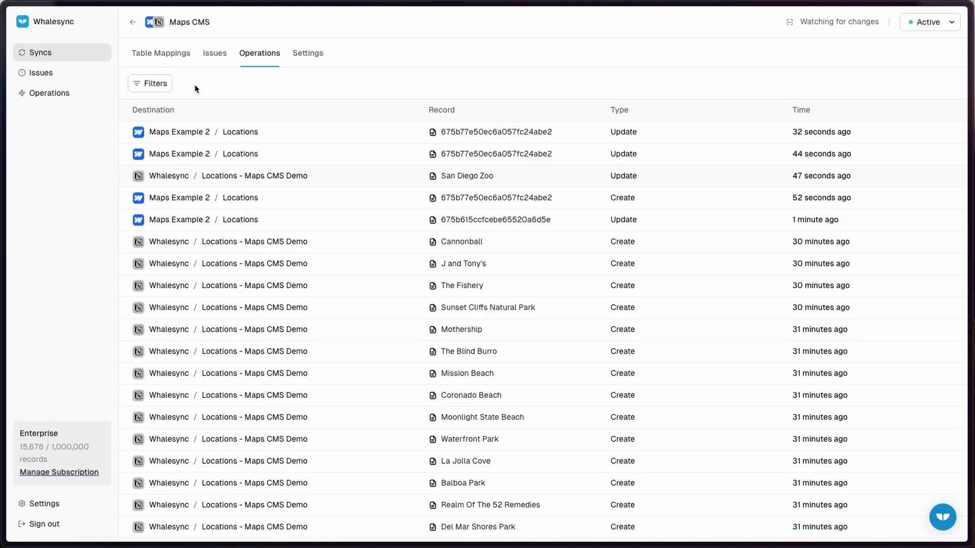
pyautogui.click(152, 54)
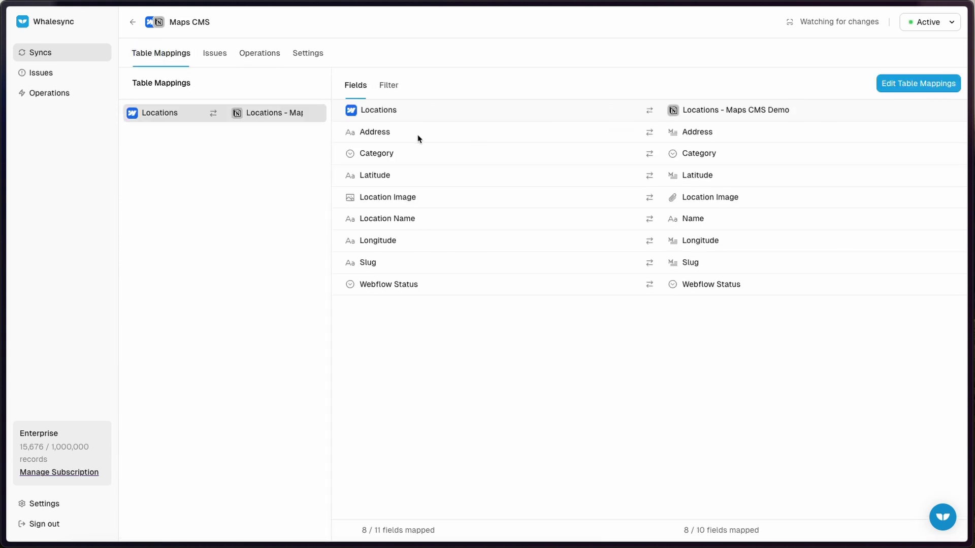
pyautogui.doubleClick(381, 108)
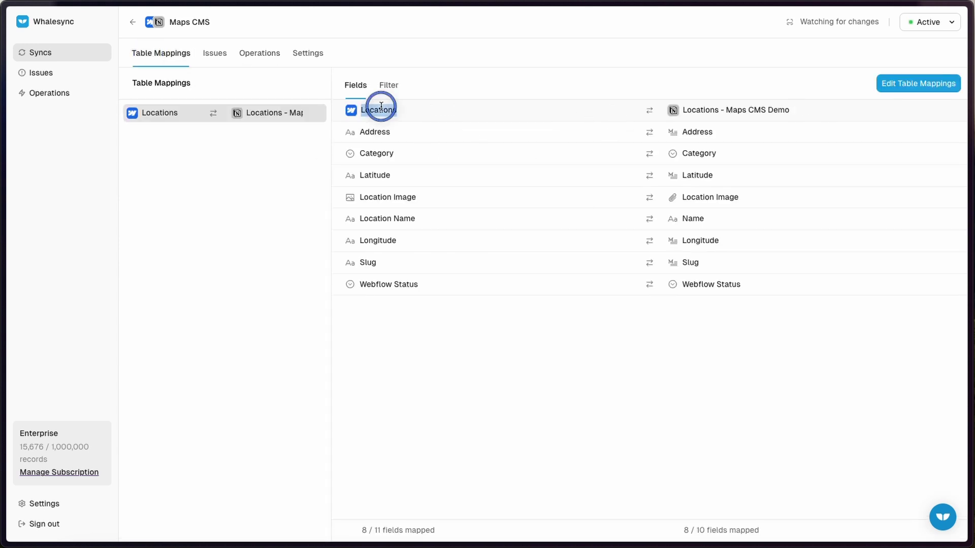
pyautogui.tripleClick(740, 106)
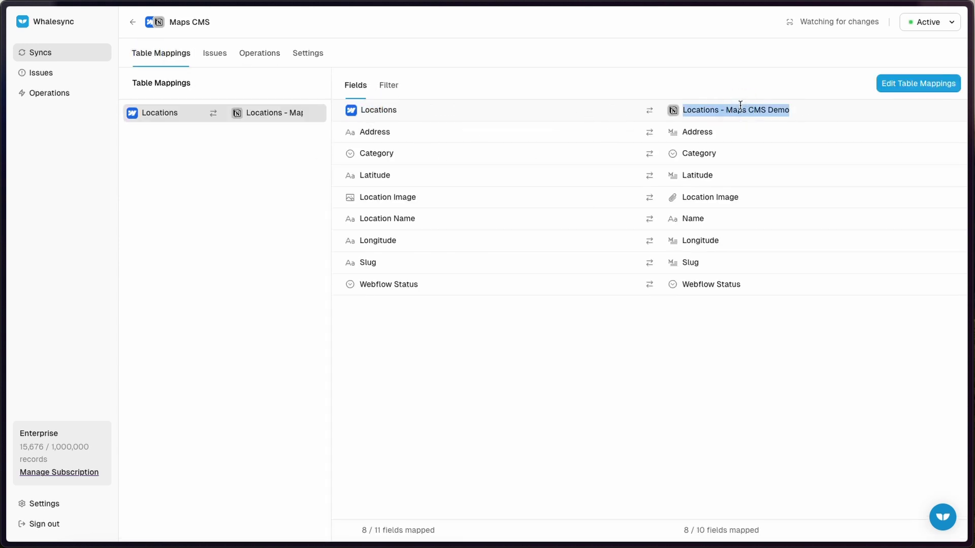
pyautogui.click(509, 96)
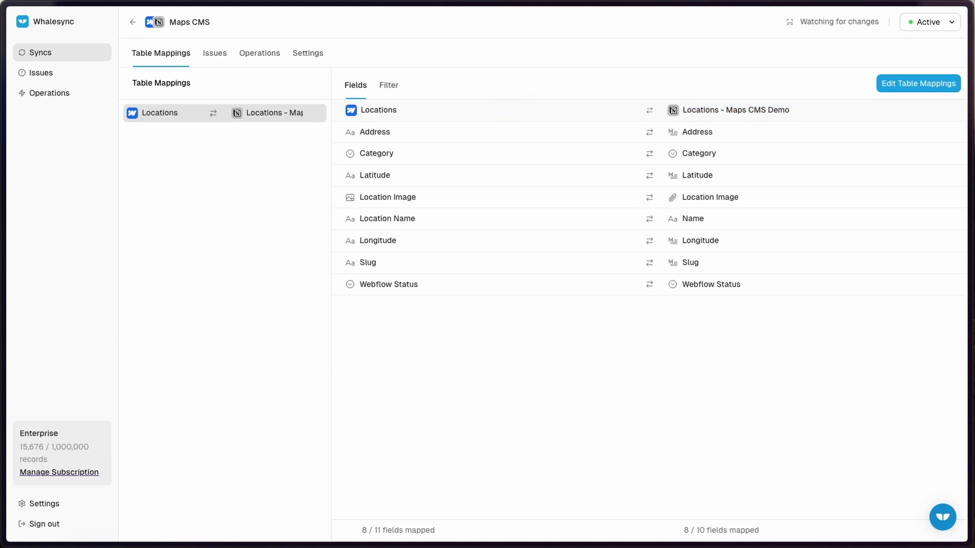
# In Webflow's Locations CMS collection, rename the San Diego Zoo item to "San Diego Zoo Updated!" and save it.
pyautogui.moveTo(5, 350)
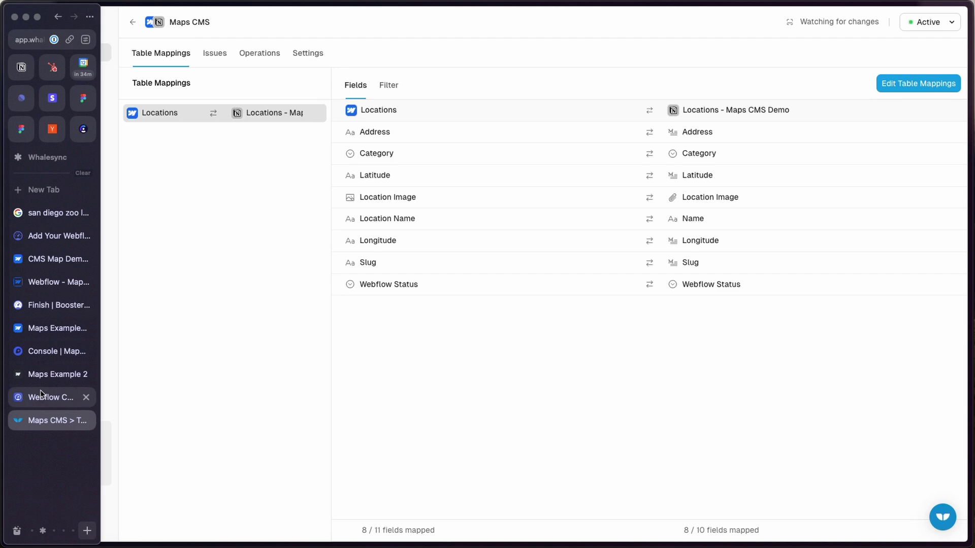
pyautogui.click(50, 280)
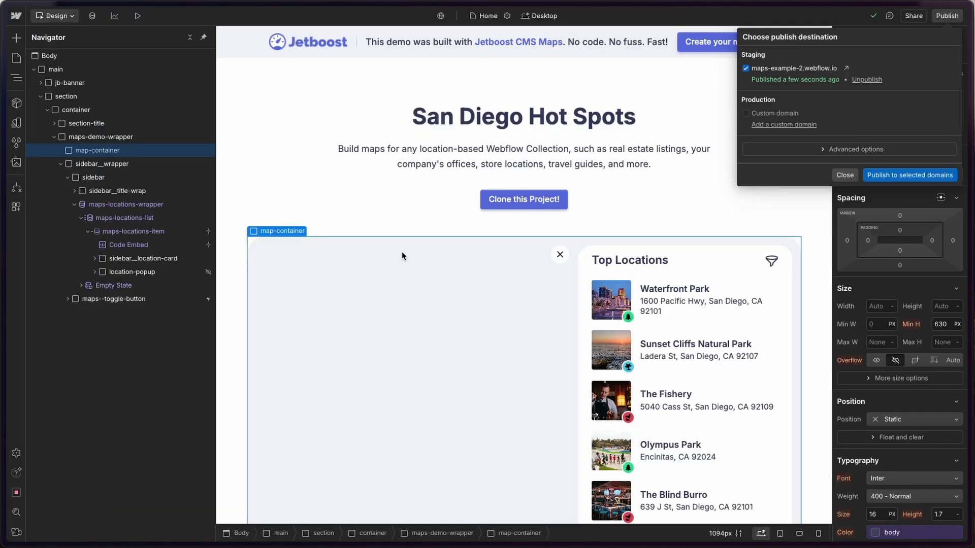
pyautogui.click(90, 16)
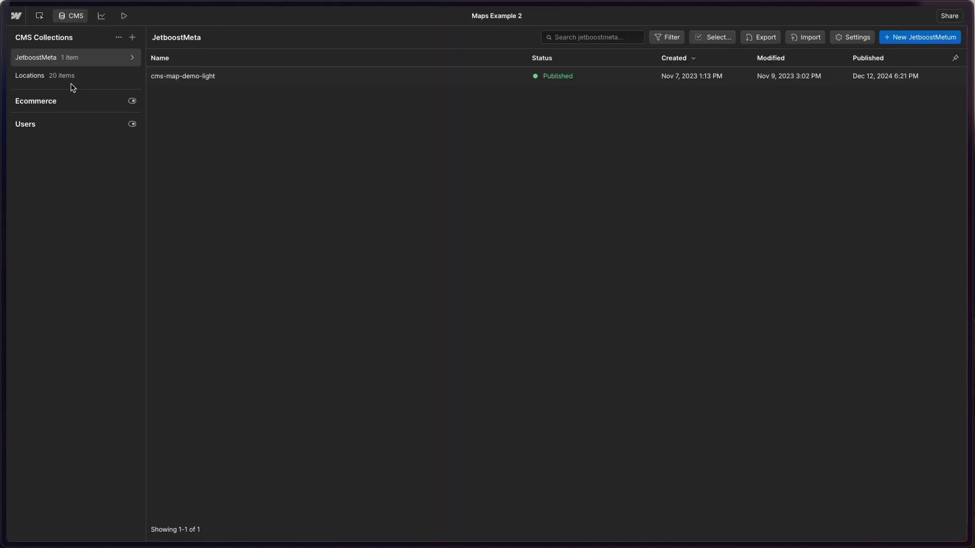
pyautogui.click(66, 77)
pyautogui.click(192, 76)
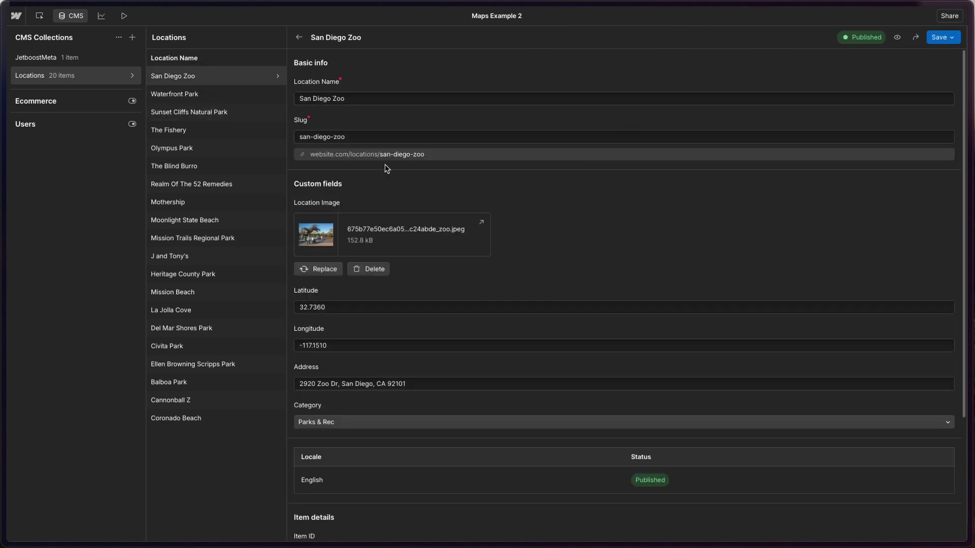
pyautogui.click(355, 97)
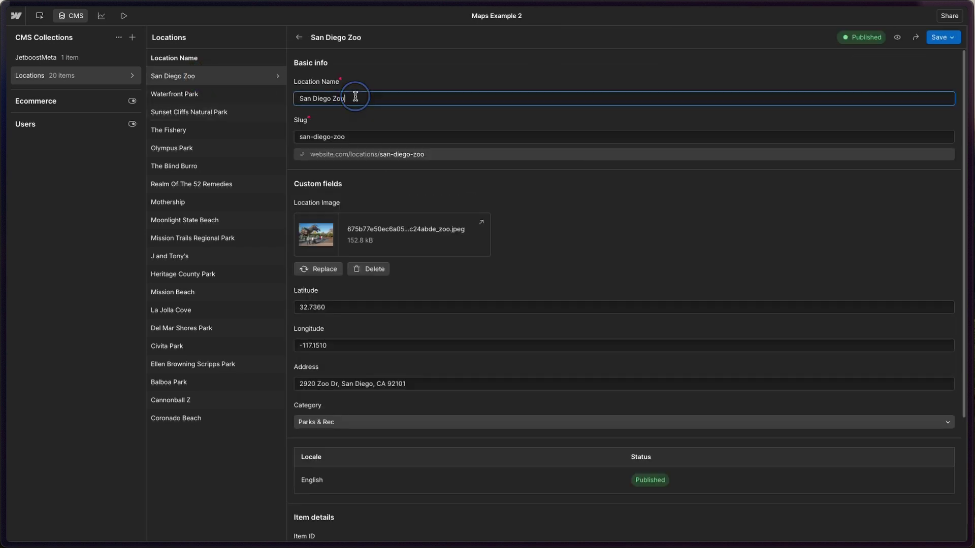
pyautogui.write('Updated!')
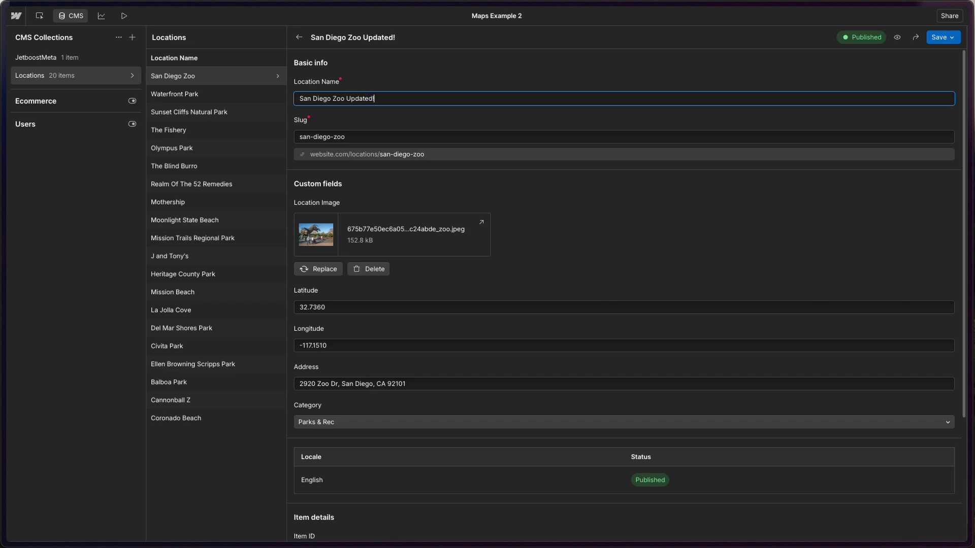
pyautogui.click(952, 37)
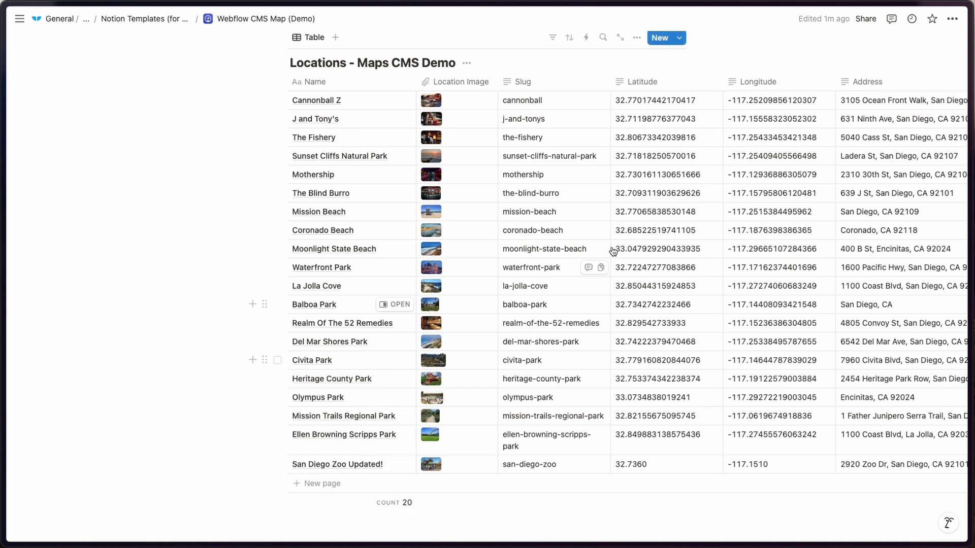
# Add an AI custom autofill property to the Notion locations table with the prompt "Write a one sentence description about this location.".
pyautogui.hscroll(10, 615, 252)
pyautogui.click(660, 82)
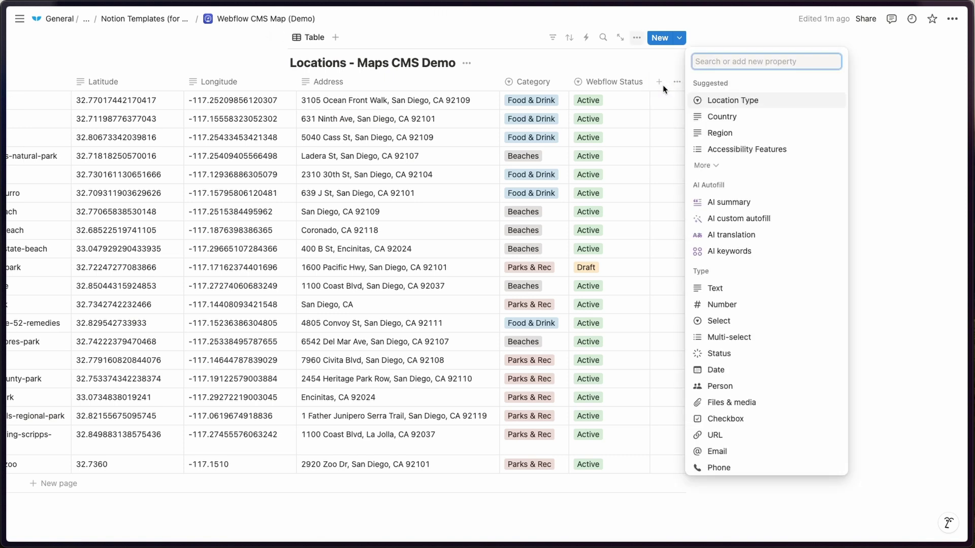
pyautogui.click(717, 217)
pyautogui.click(732, 171)
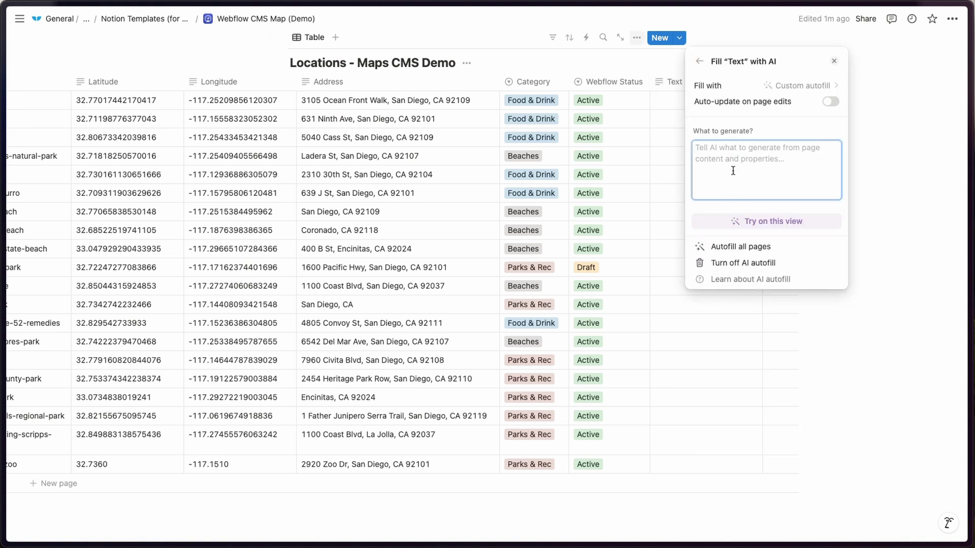
pyautogui.write('Write a on')
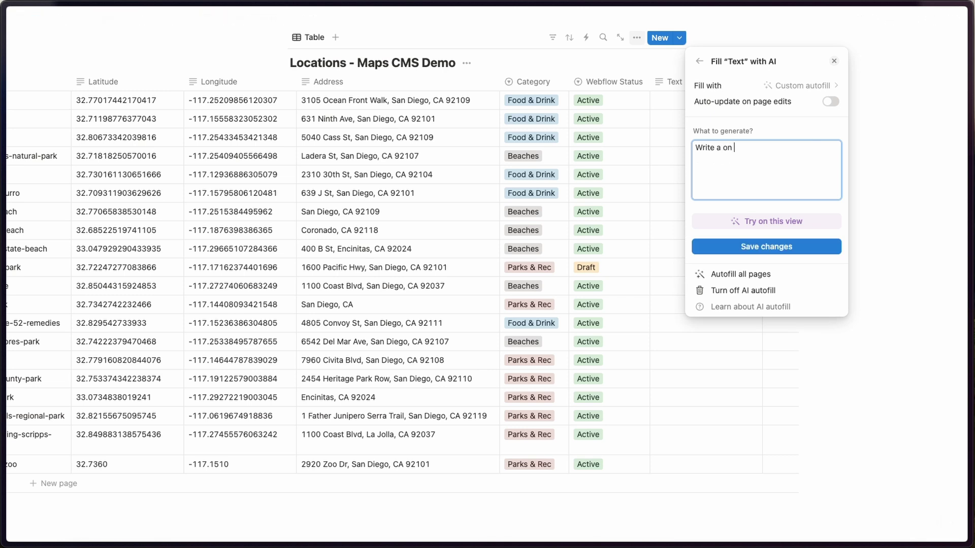
pyautogui.write('e sentence description about this location.')
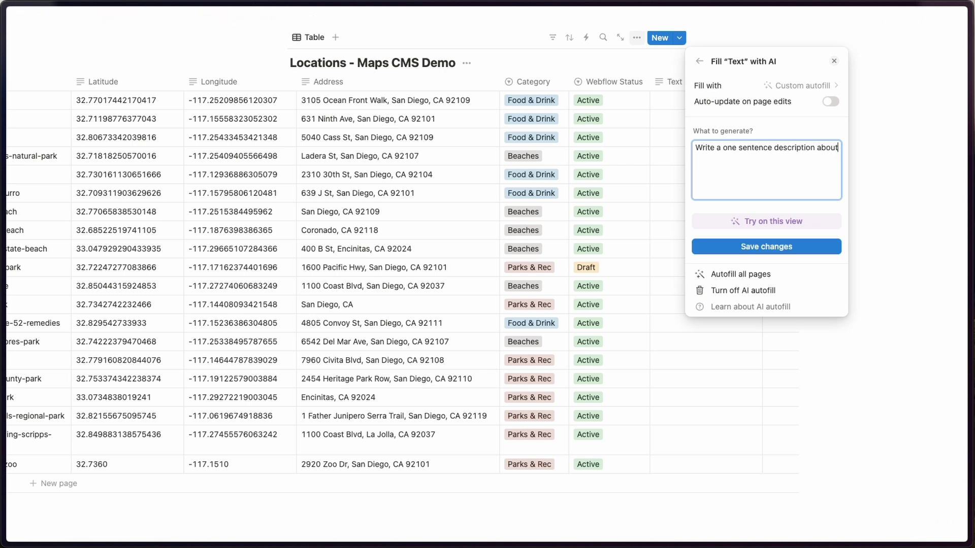
# Try the AI autofill on the current view, then save the autofill settings and close them.
pyautogui.click(726, 221)
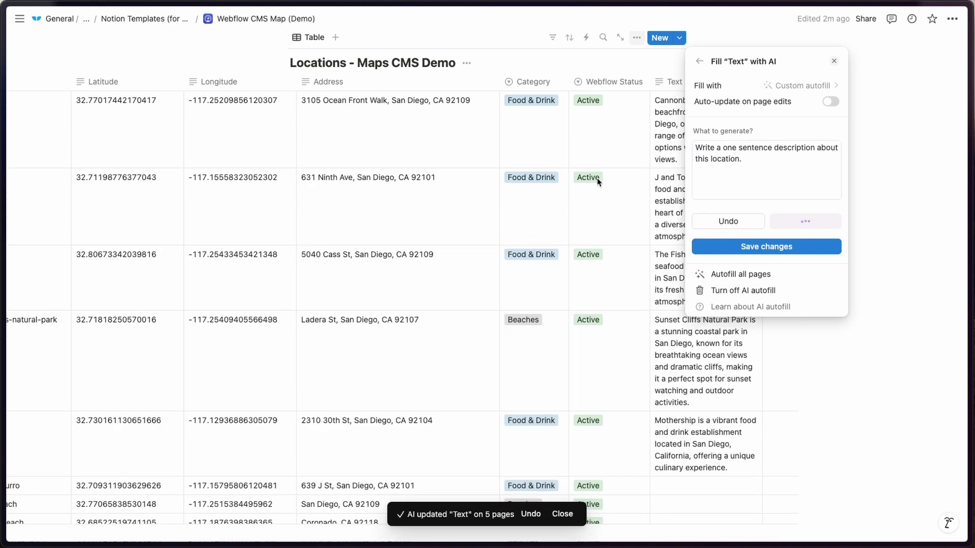
pyautogui.click(758, 247)
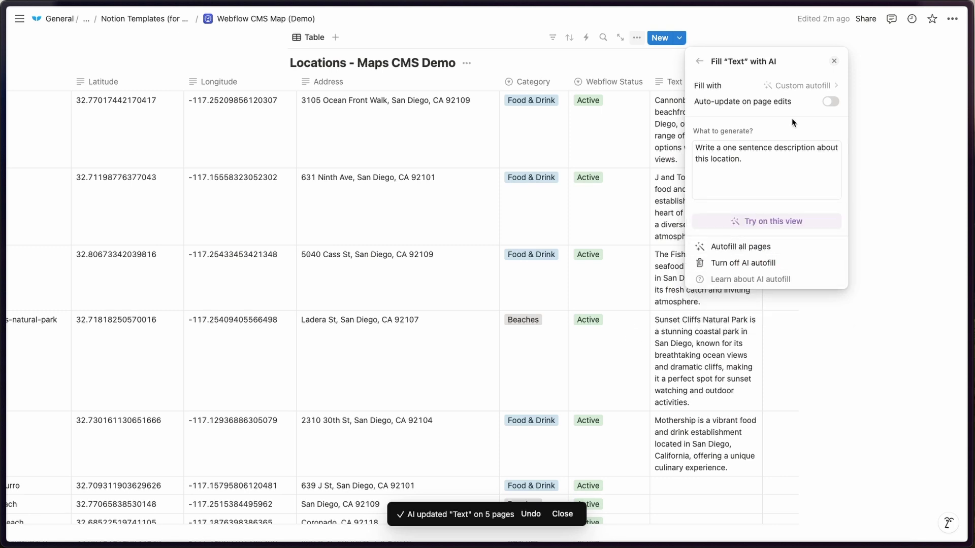
pyautogui.press('Escape')
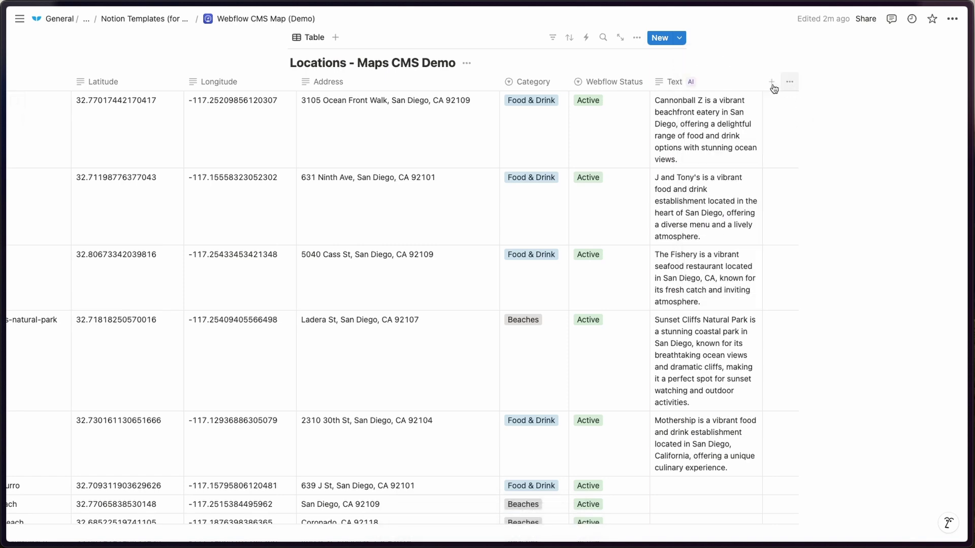
# Widen the Text column to roughly double its width and review the generated descriptions against the location names.
pyautogui.moveTo(761, 81); pyautogui.dragTo(879, 103)
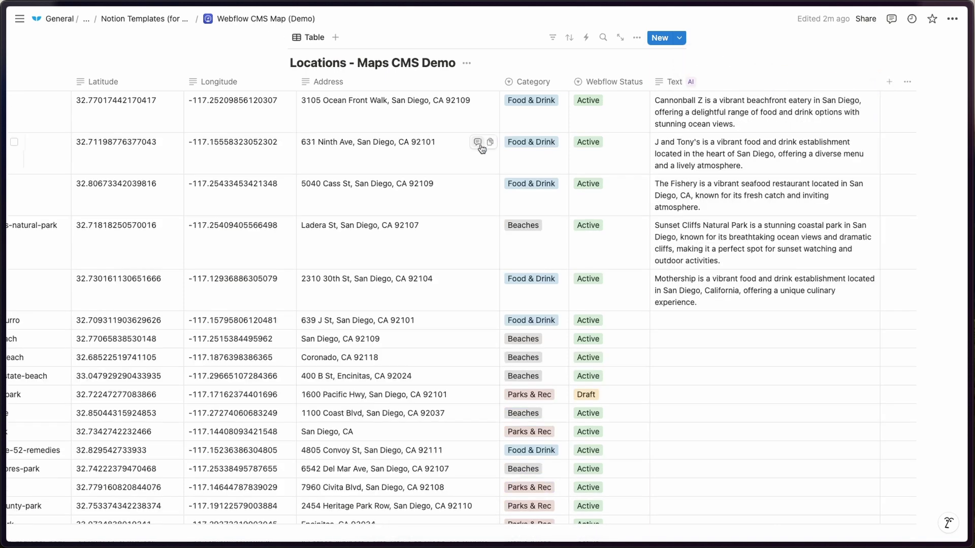
pyautogui.hscroll(-10, 671, 110)
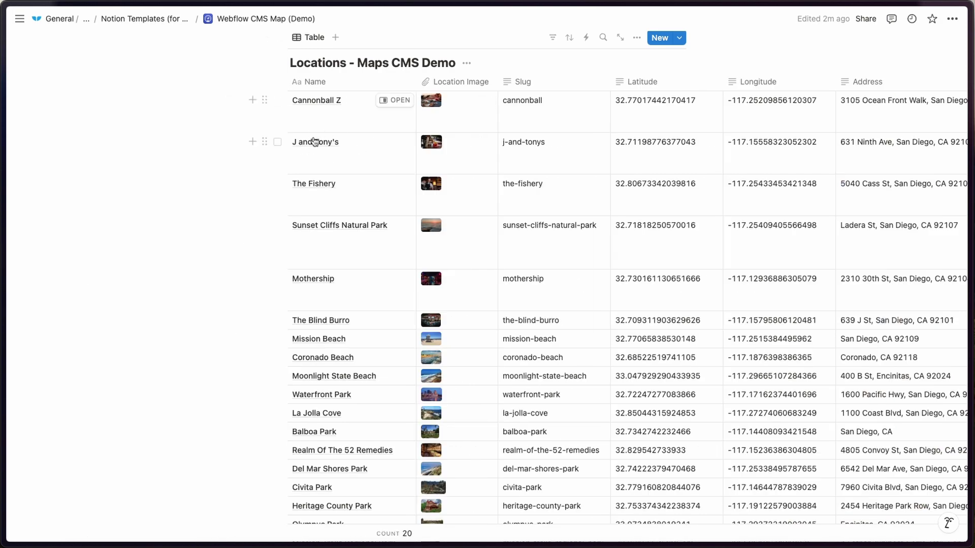
pyautogui.hscroll(10, 419, 156)
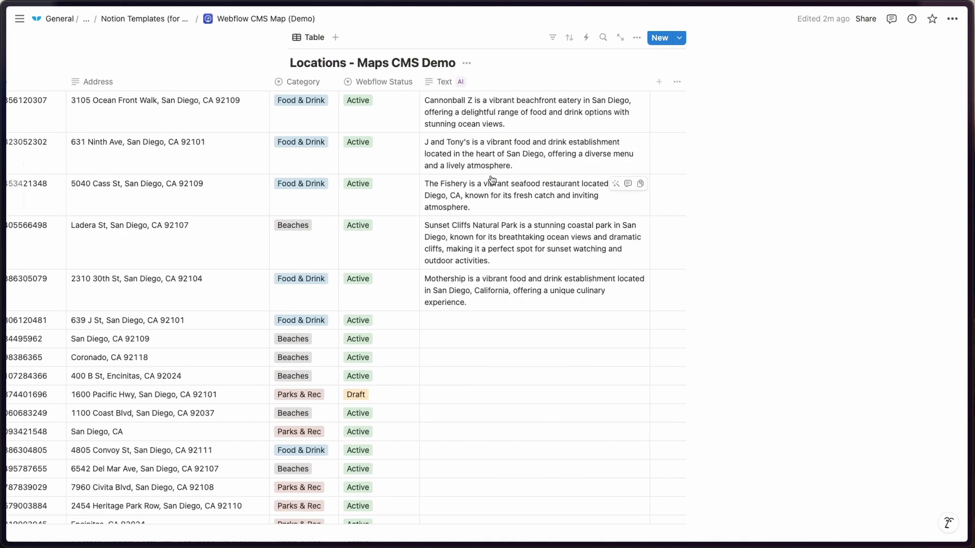